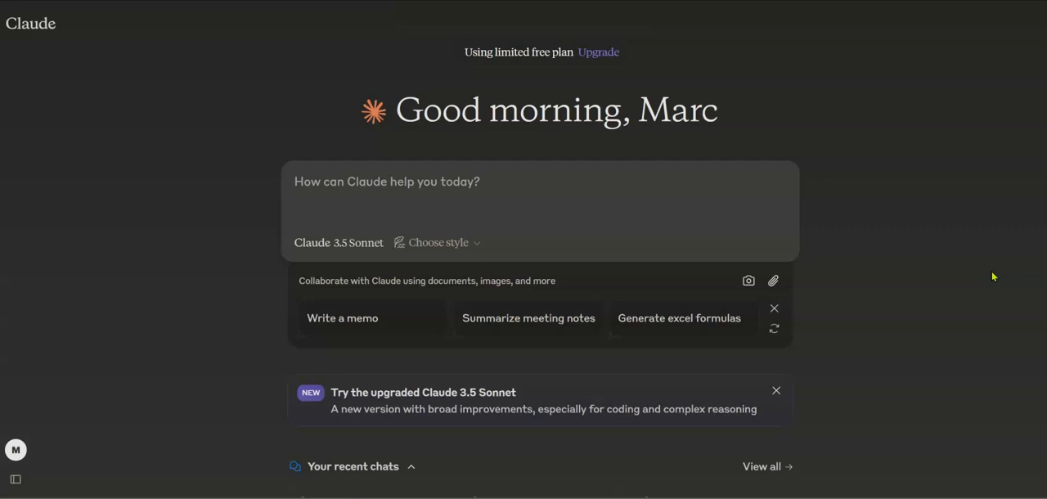
Choose the Marketing Strategist style and submit the copied prompt for a chatbot web page article with the keyword "Chatbot counter"
click(476, 248)
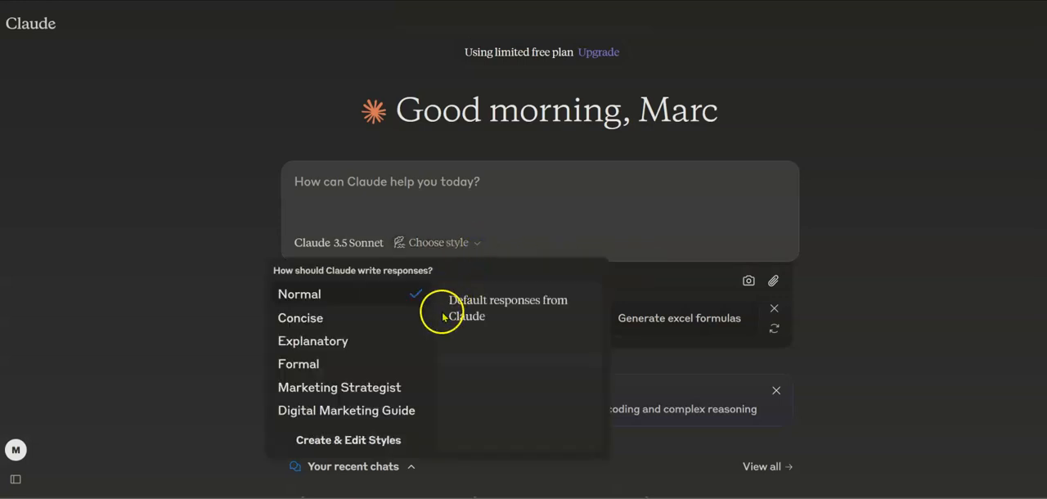
click(373, 393)
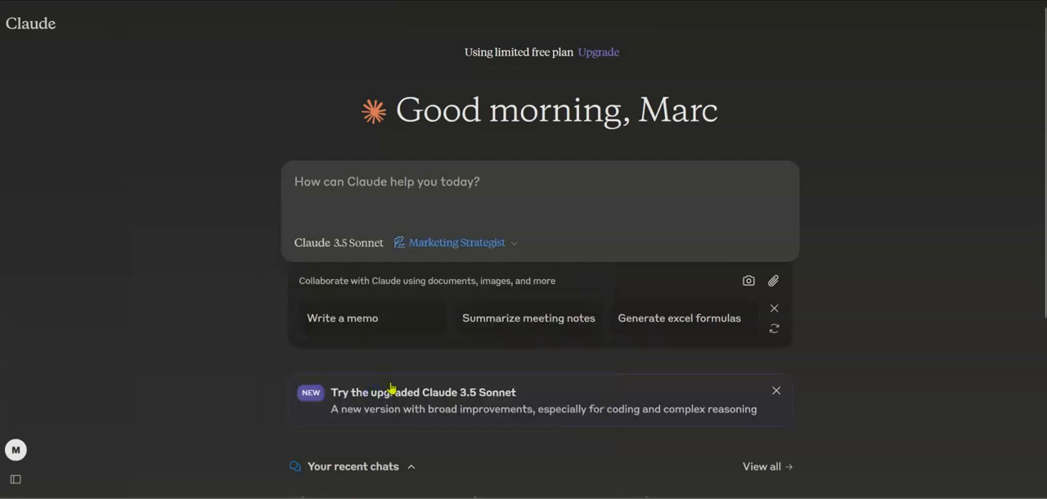
click(572, 187)
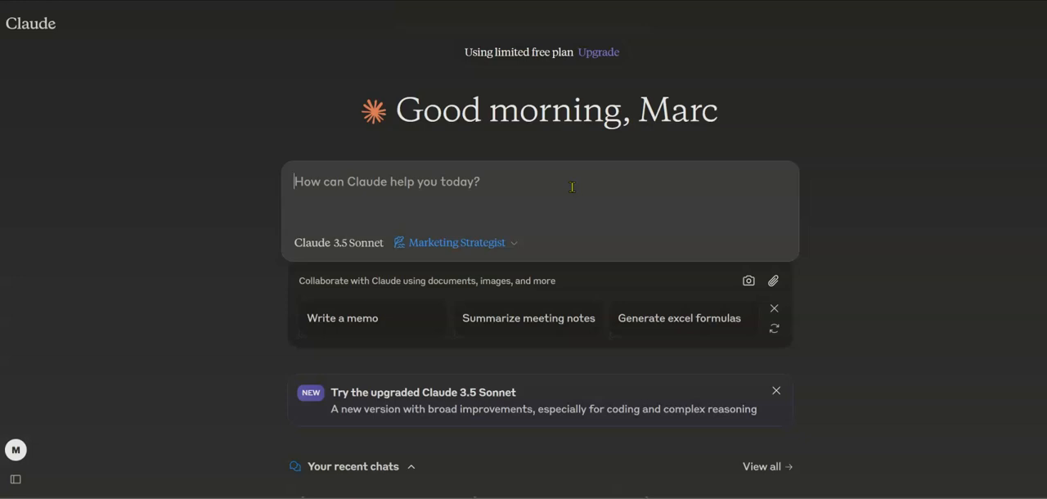
key(ctrl+v)
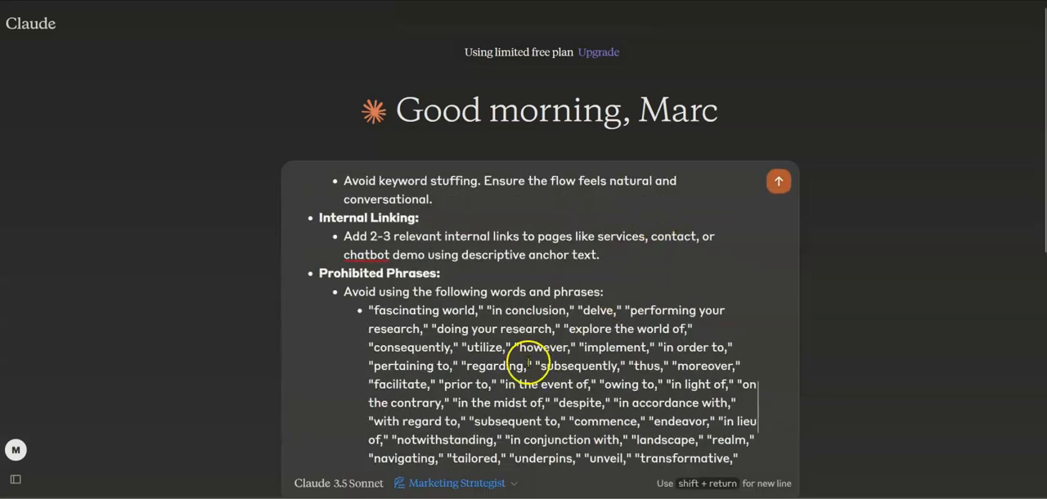
scroll(528, 363, down, 3)
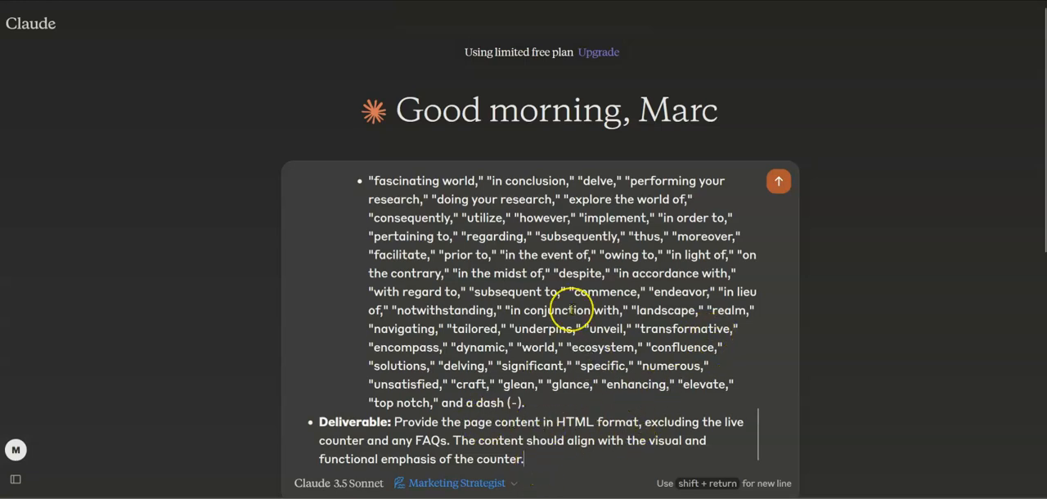
scroll(572, 311, up, 10)
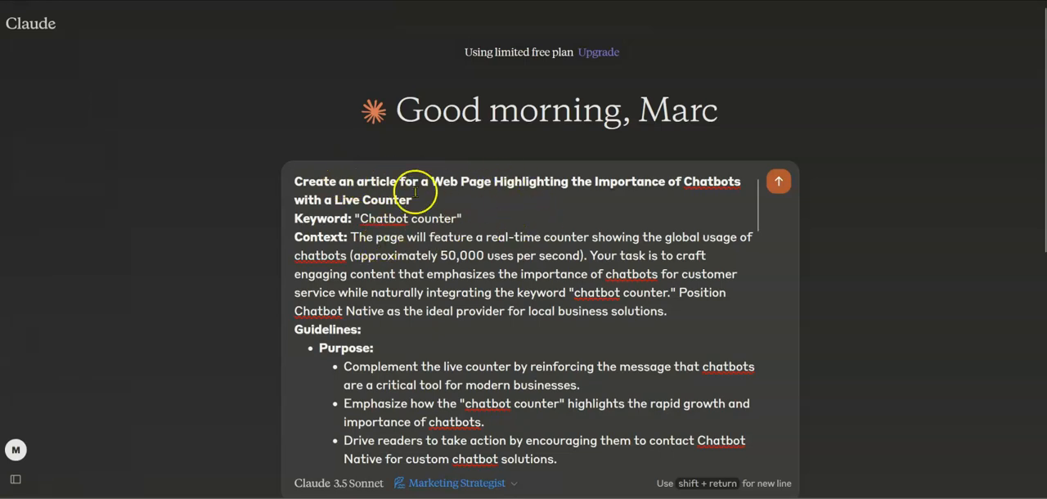
scroll(458, 366, down, 1)
scroll(458, 366, down, 6)
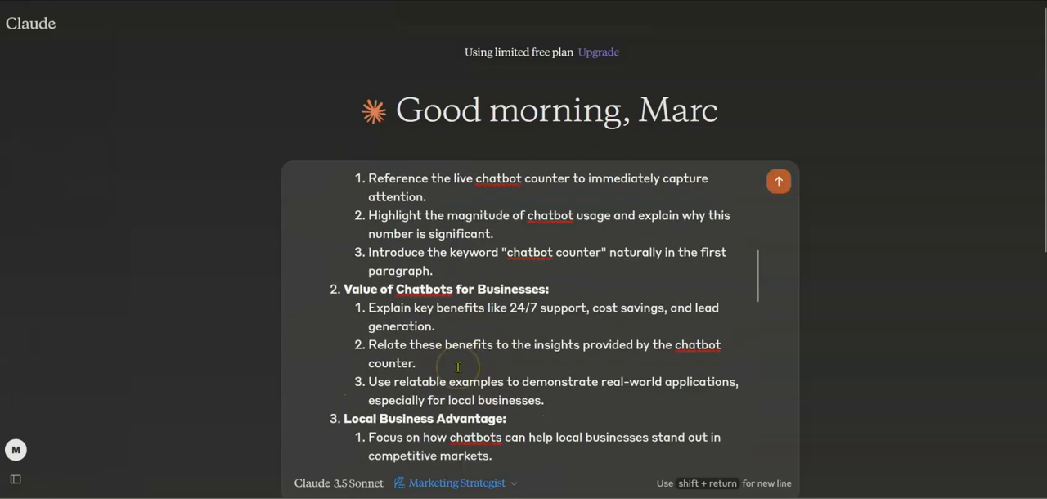
click(778, 183)
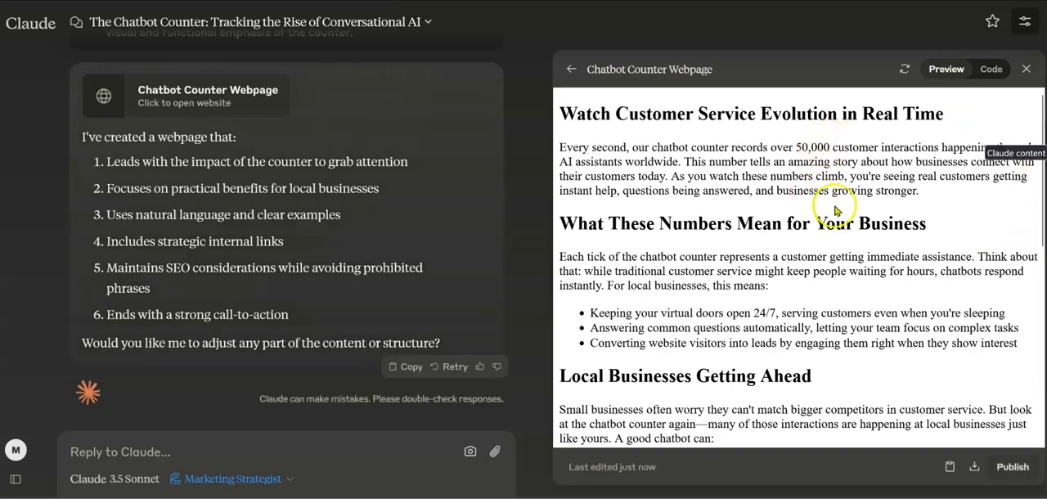
Read through the generated Chatbot Counter Webpage preview, checking its sections, internal links and closing call to action
scroll(880, 307, down, 1)
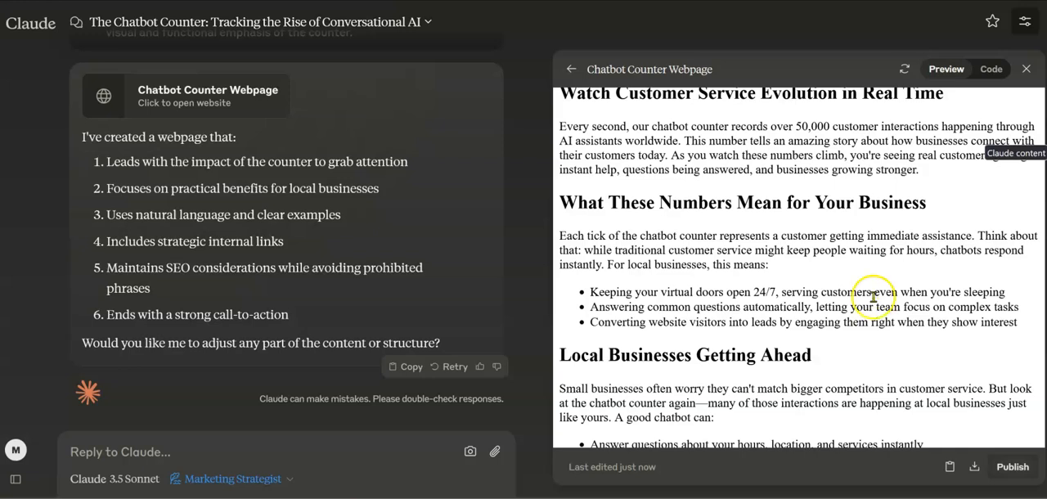
scroll(772, 287, down, 3)
scroll(772, 287, down, 2)
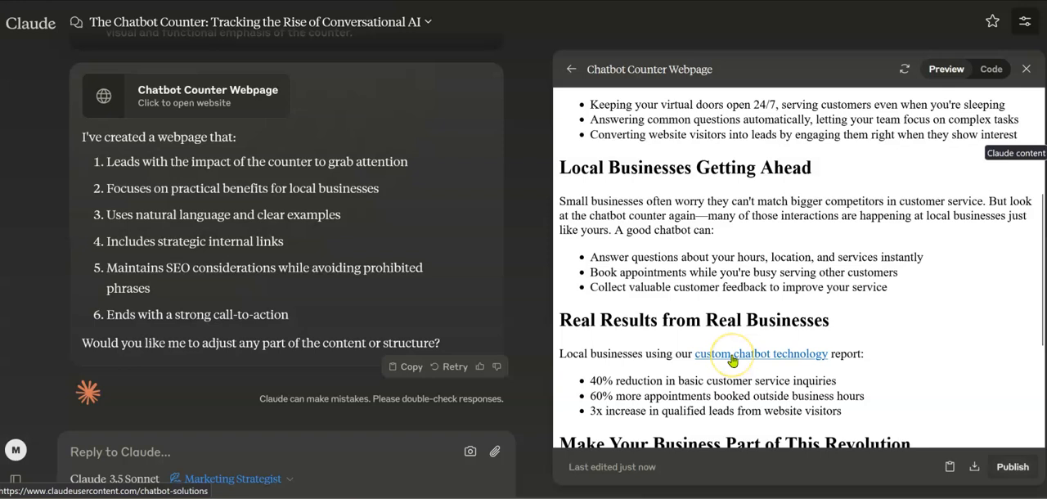
scroll(877, 365, down, 3)
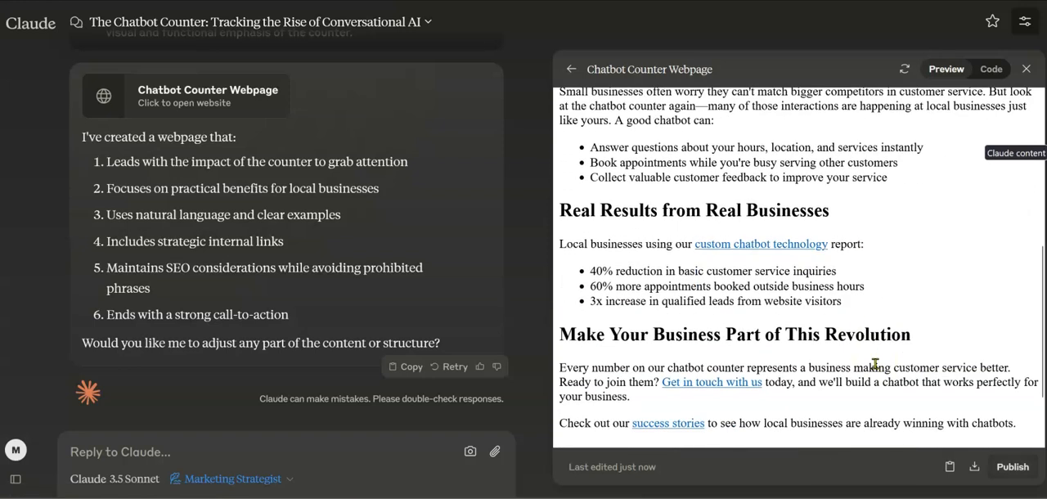
scroll(875, 365, down, 2)
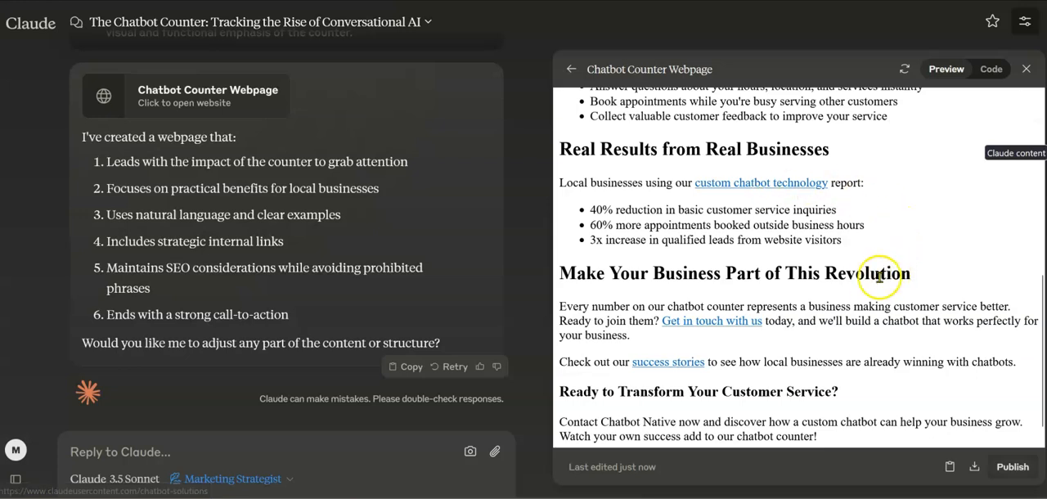
scroll(874, 276, down, 1)
scroll(873, 280, up, 1)
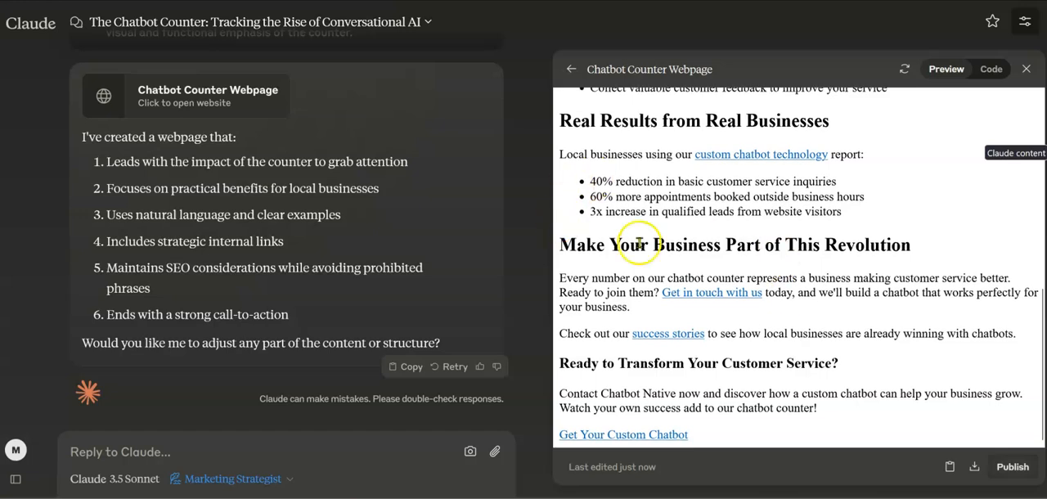
scroll(814, 349, down, 1)
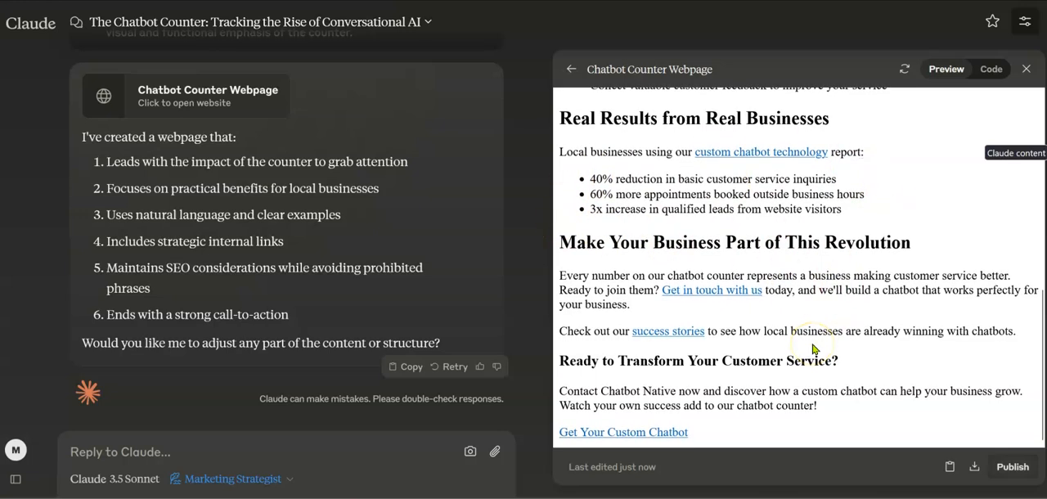
scroll(810, 354, up, 1)
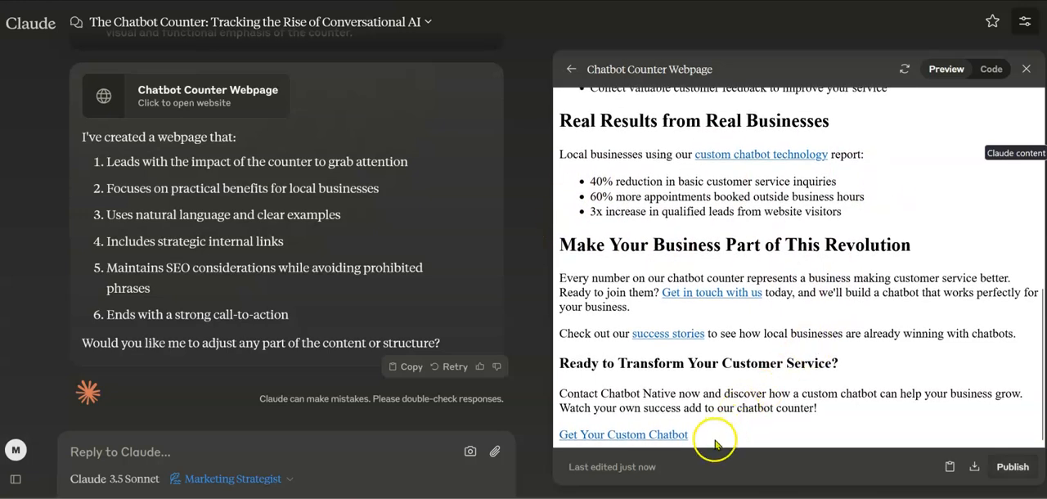
Copy the whole generated article, switch to ZeroGPT and run AI text detection on it
drag(714, 441, 528, 95)
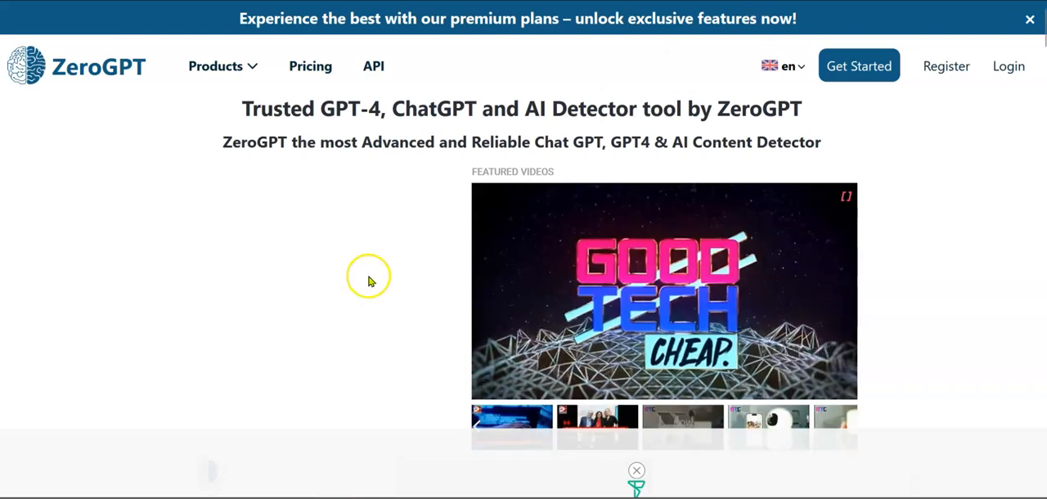
scroll(368, 282, down, 5)
click(432, 169)
key(ctrl+v)
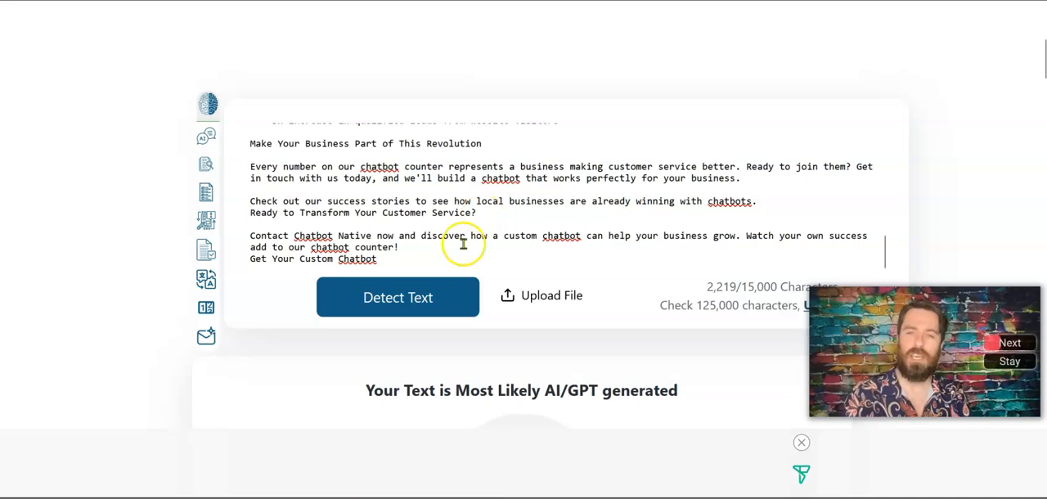
click(393, 308)
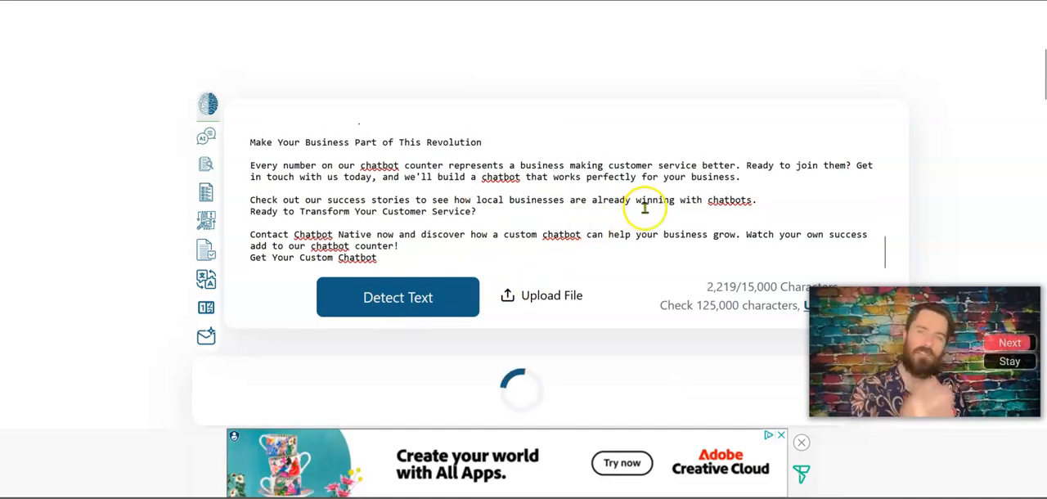
Review the detection result for the article, checking the AI percentage and whether any passages are highlighted
click(1034, 281)
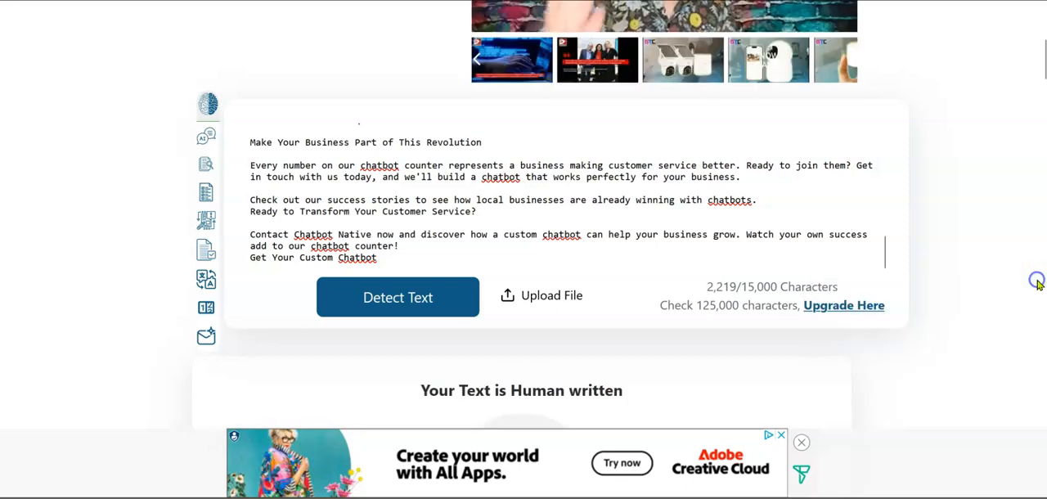
scroll(555, 219, down, 1)
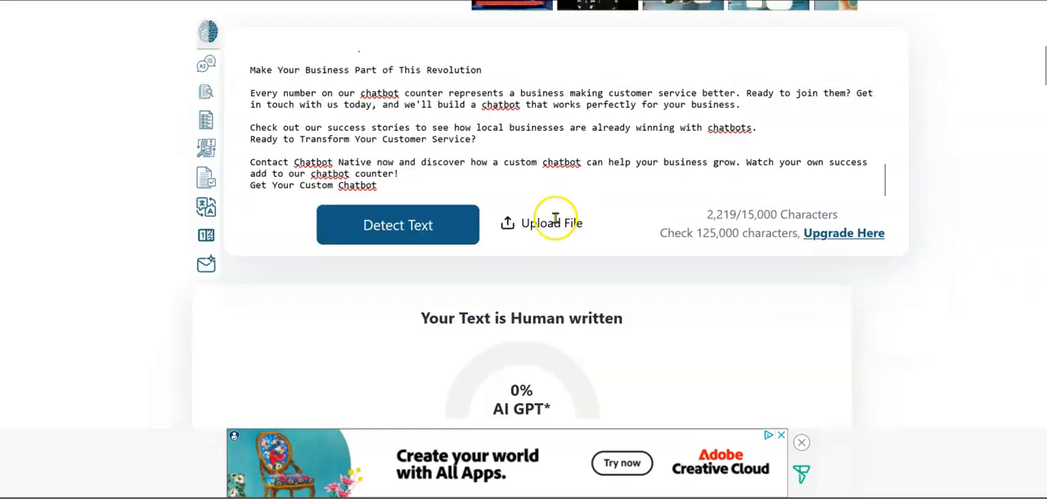
scroll(554, 219, down, 3)
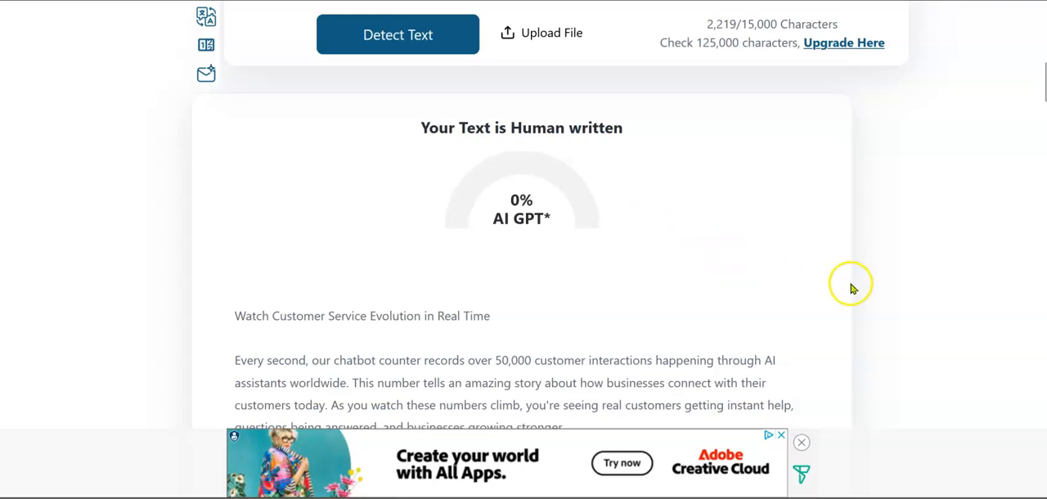
scroll(849, 292, down, 1)
scroll(849, 291, down, 3)
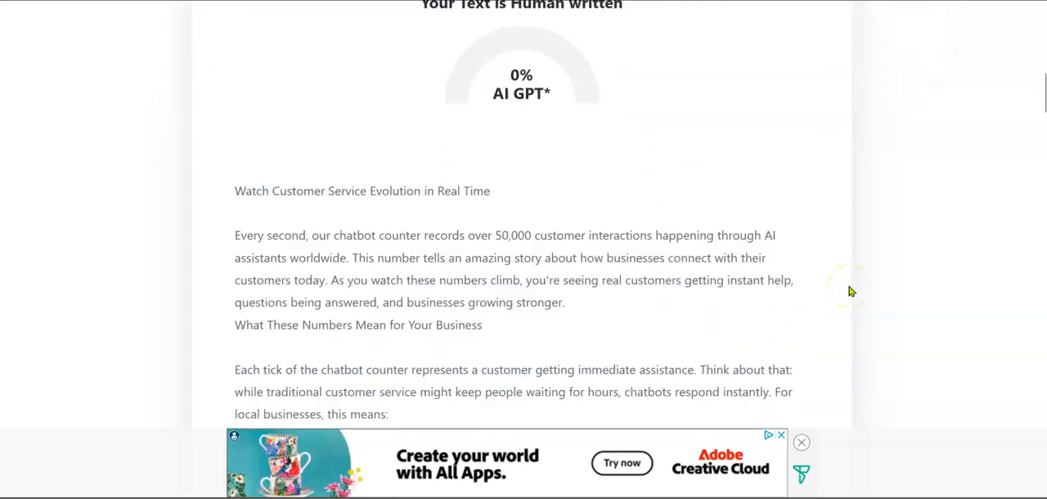
scroll(849, 291, down, 10)
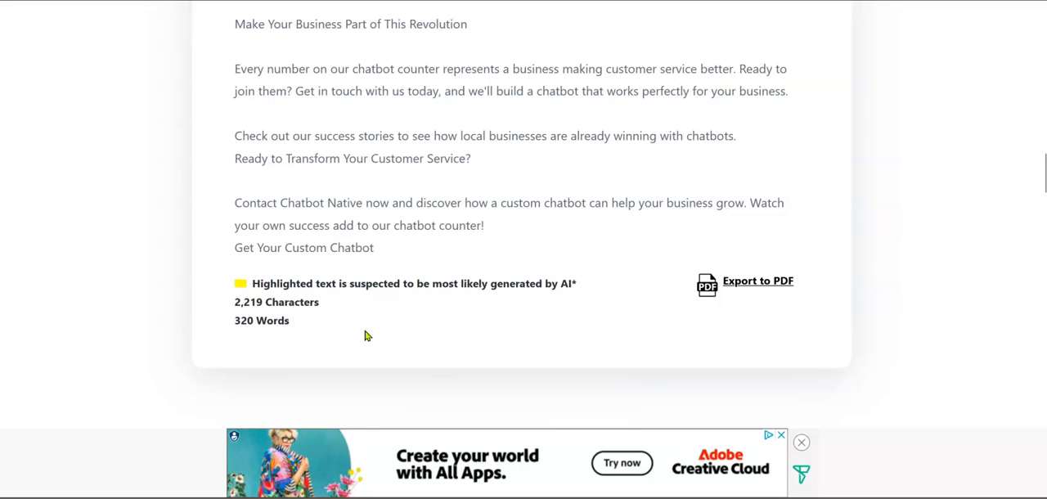
scroll(368, 336, up, 1)
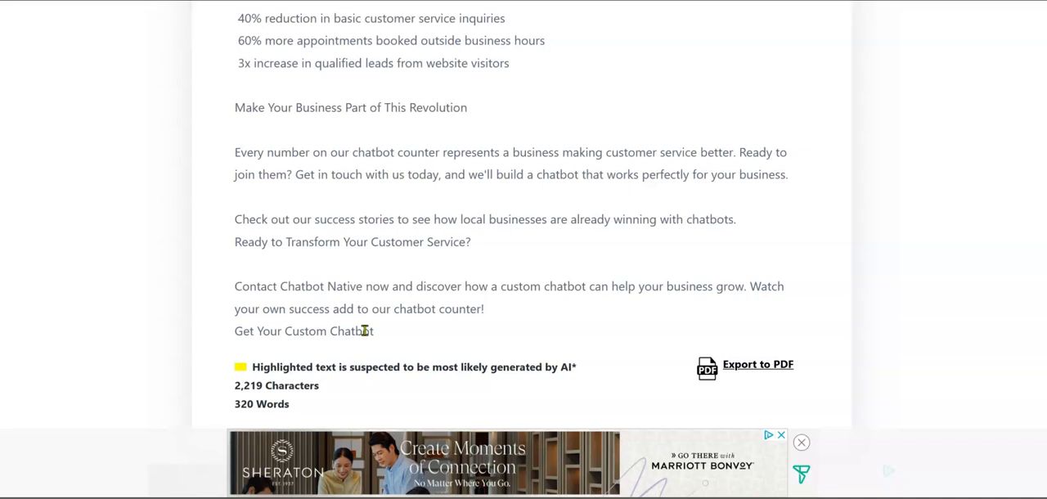
scroll(365, 330, up, 12)
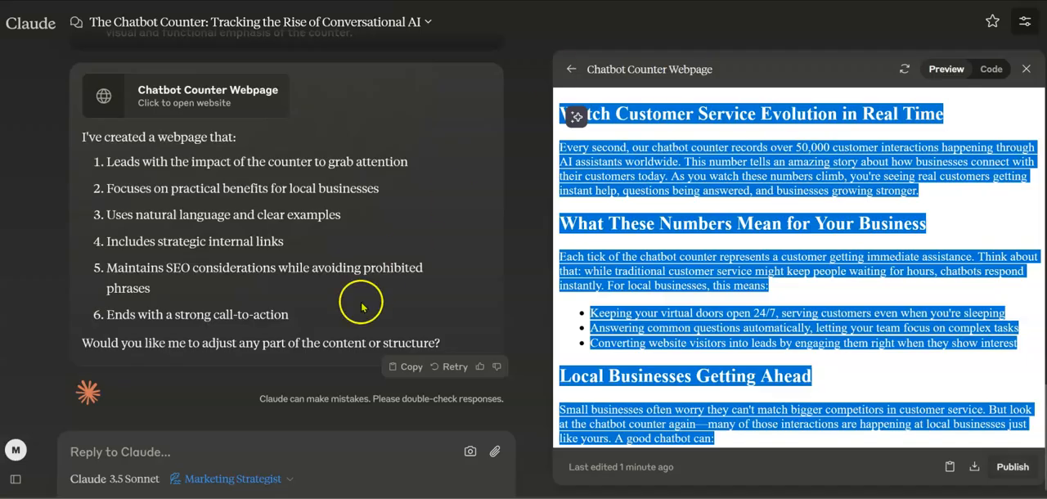
Switch back to Claude and send the follow-up request "please expand on this without adding fluff."
click(242, 453)
text(please expand on this without adding fluff.)
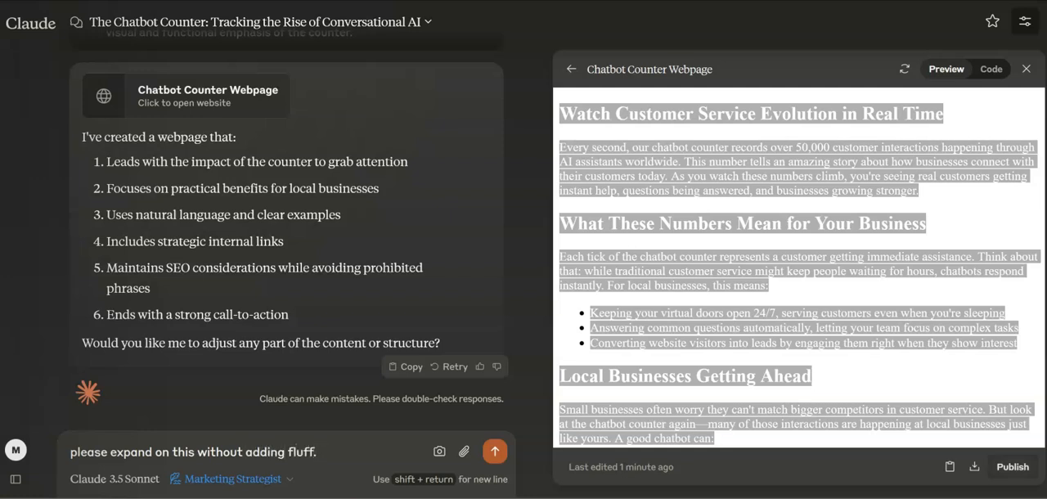
key(Return)
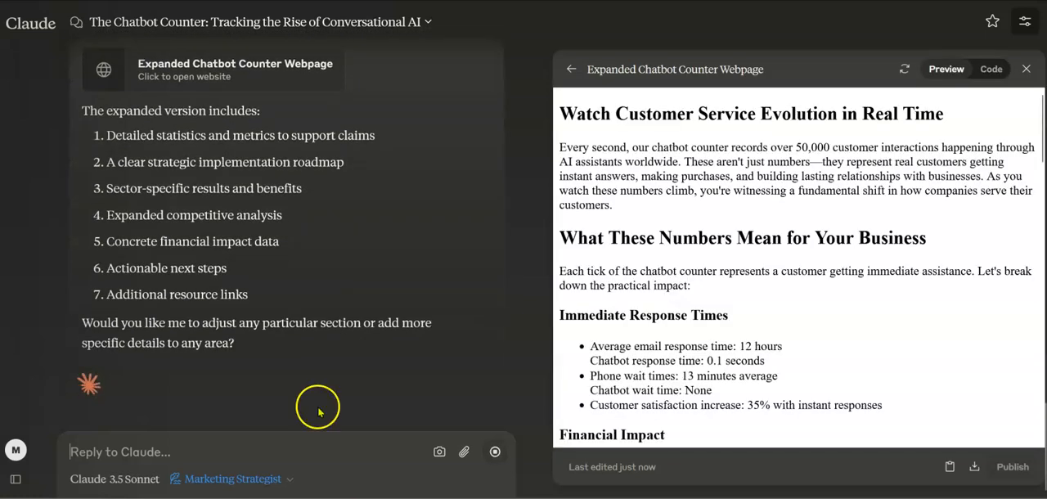
Copy the whole expanded article, replace the text in ZeroGPT with it, and run the AI detection through to its full report
drag(563, 117, 879, 440)
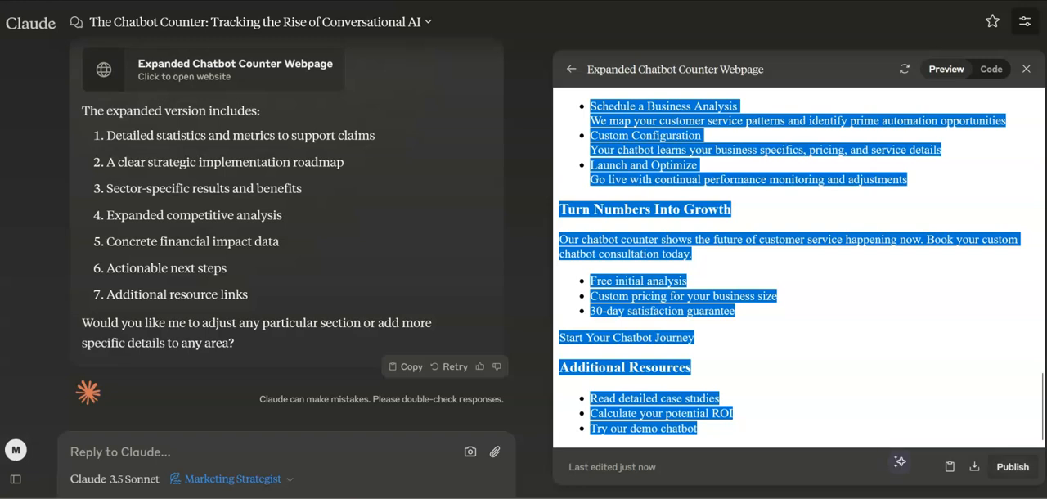
click(1041, 272)
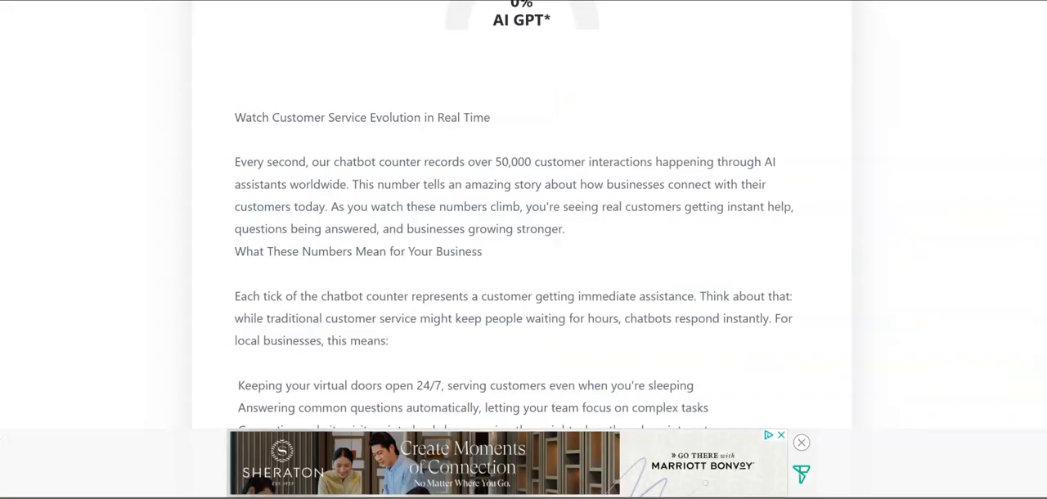
scroll(541, 287, up, 6)
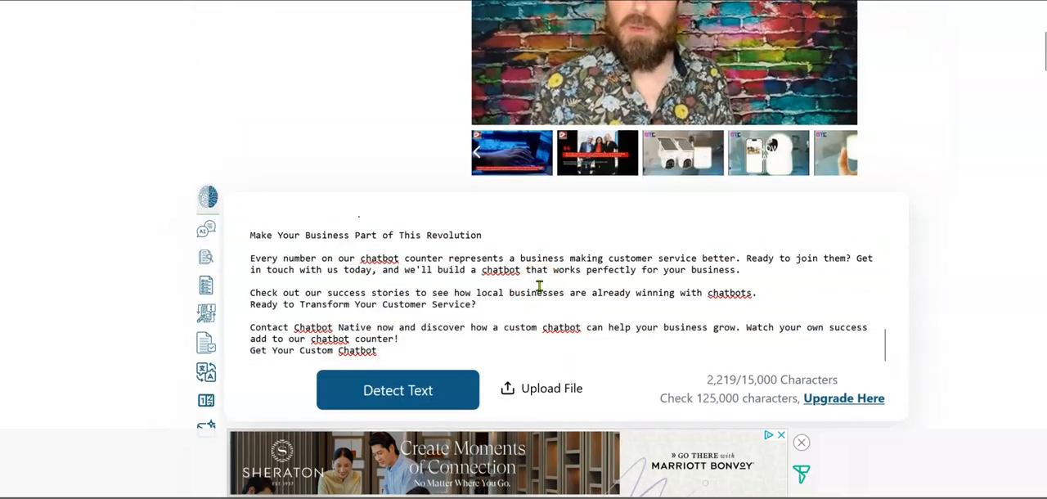
key(ctrl+a)
key(ctrl+v)
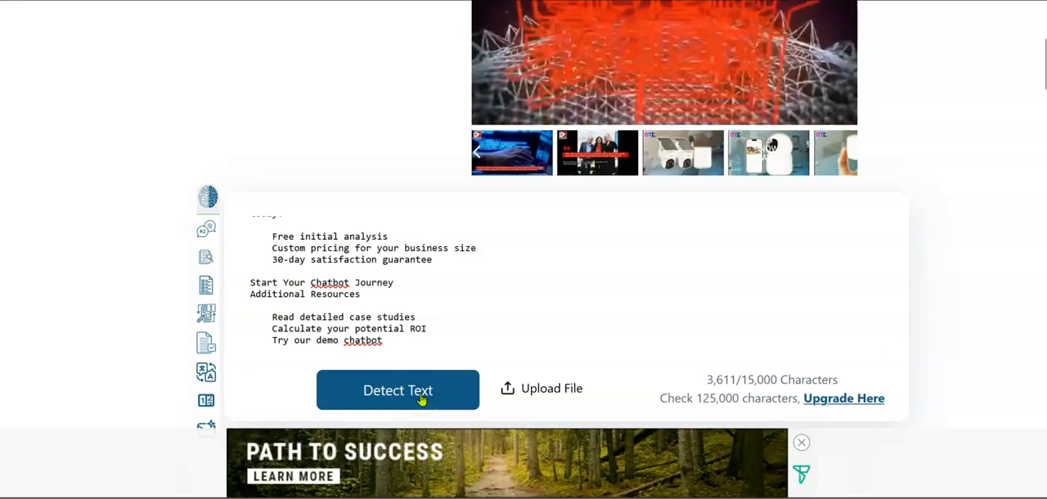
click(421, 399)
scroll(739, 323, down, 4)
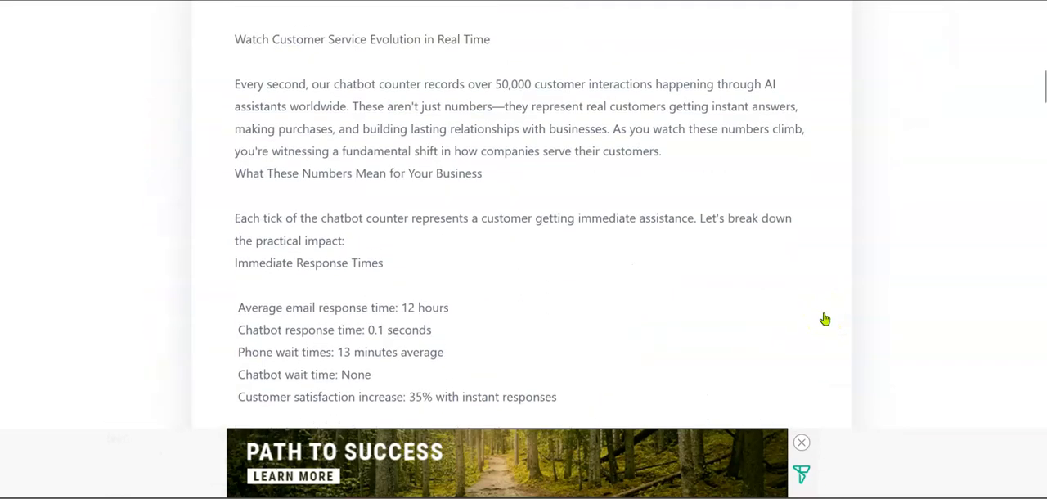
scroll(825, 319, down, 8)
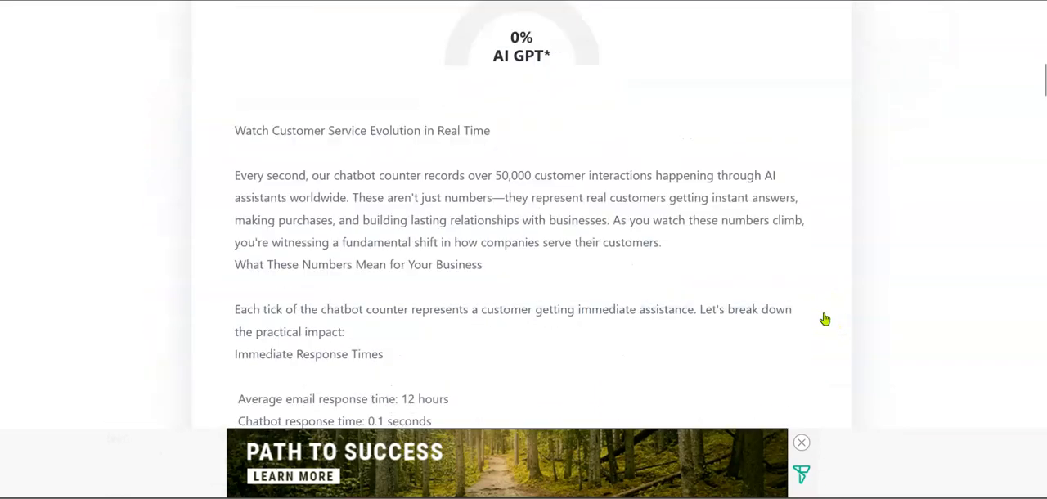
scroll(825, 319, down, 20)
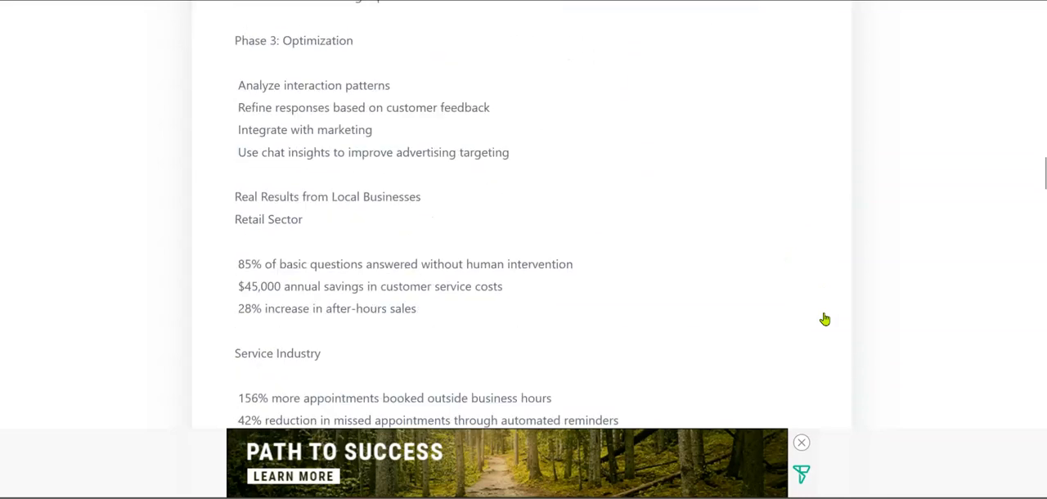
scroll(824, 319, down, 1)
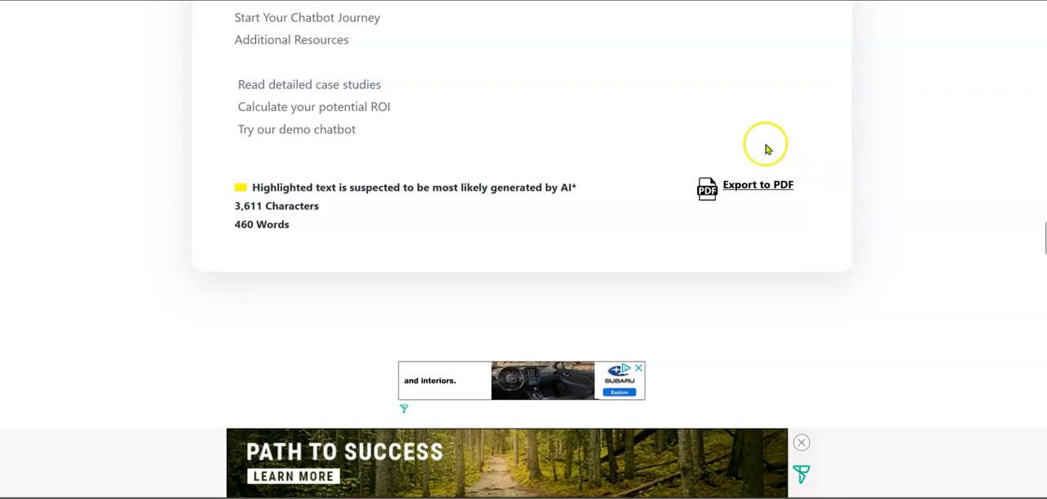
Switch to the WordPress editor for the Chatbot Interaction Counter page, preview the custom HTML counter block and return it to code view
click(737, 1)
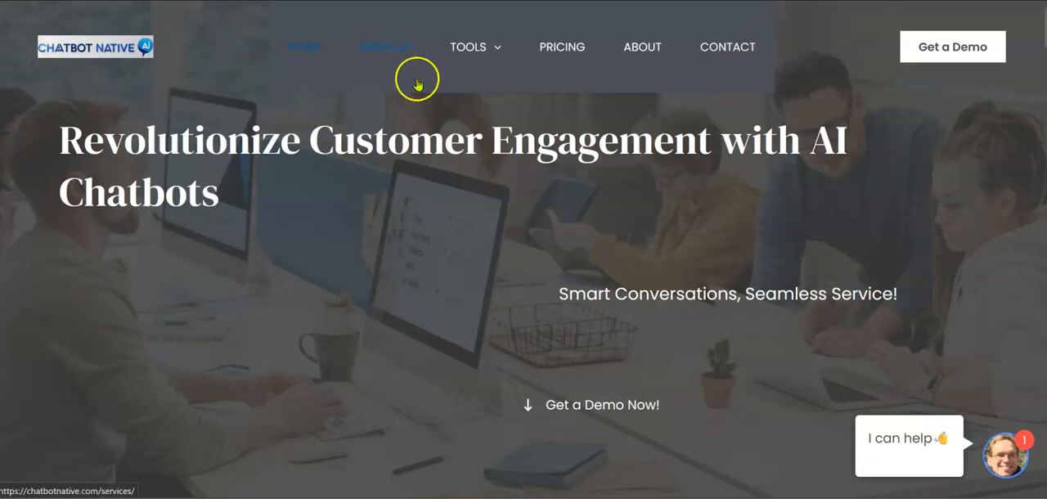
click(720, 1)
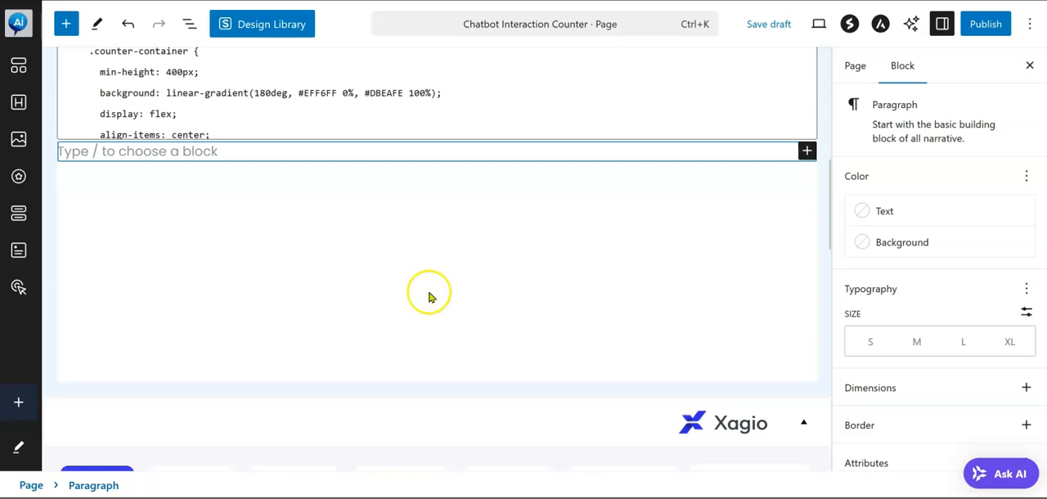
scroll(428, 294, up, 3)
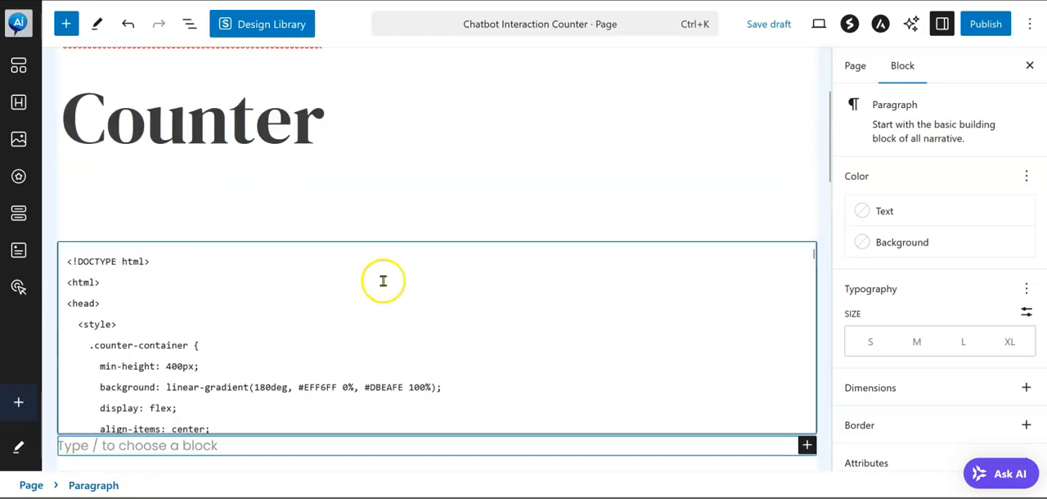
click(220, 295)
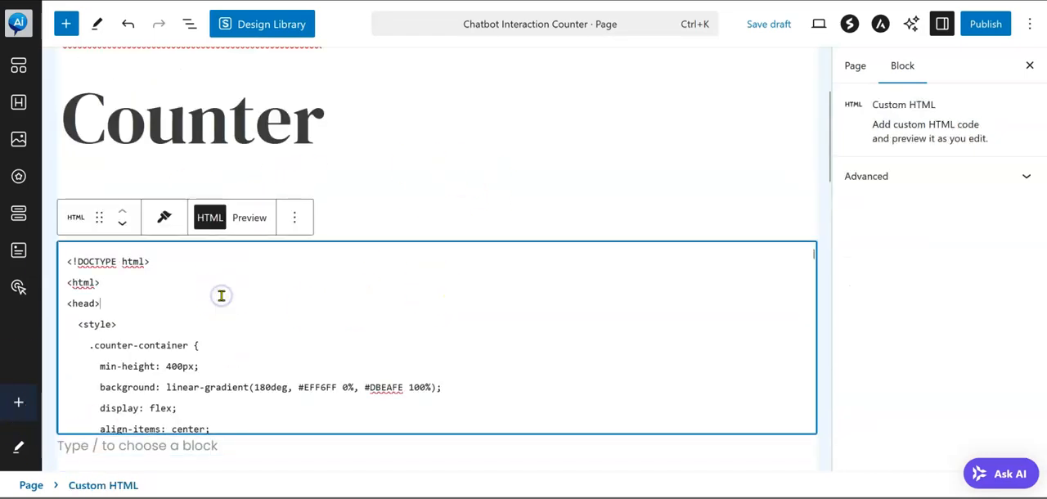
click(247, 228)
scroll(517, 326, down, 2)
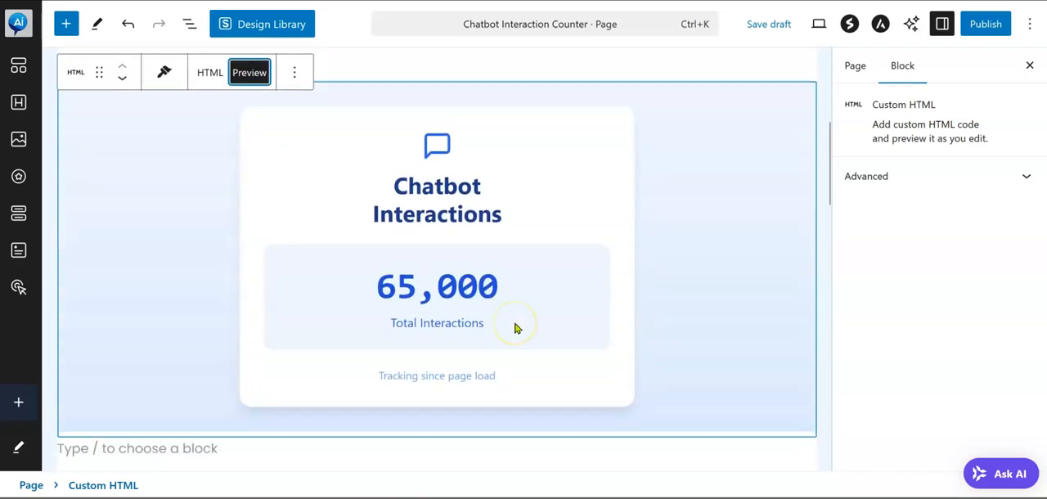
scroll(515, 327, up, 2)
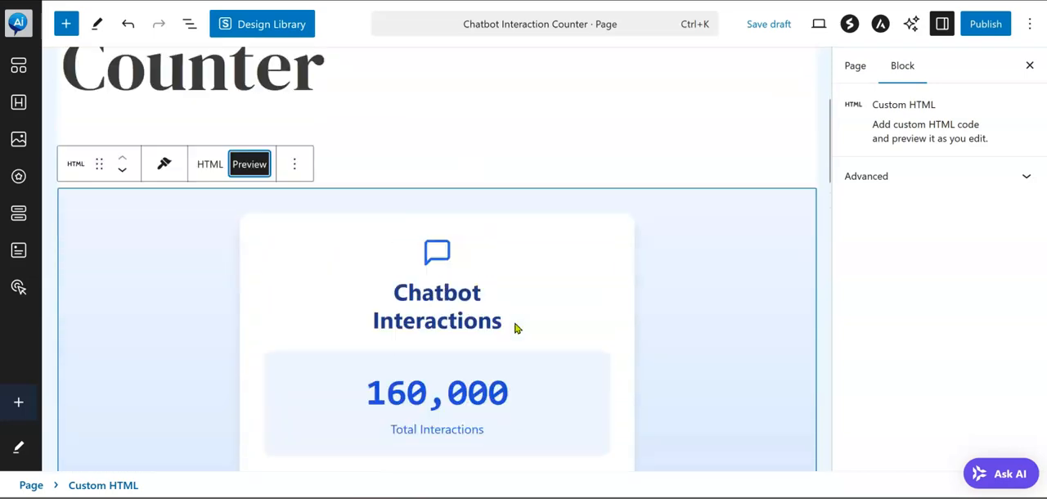
click(210, 179)
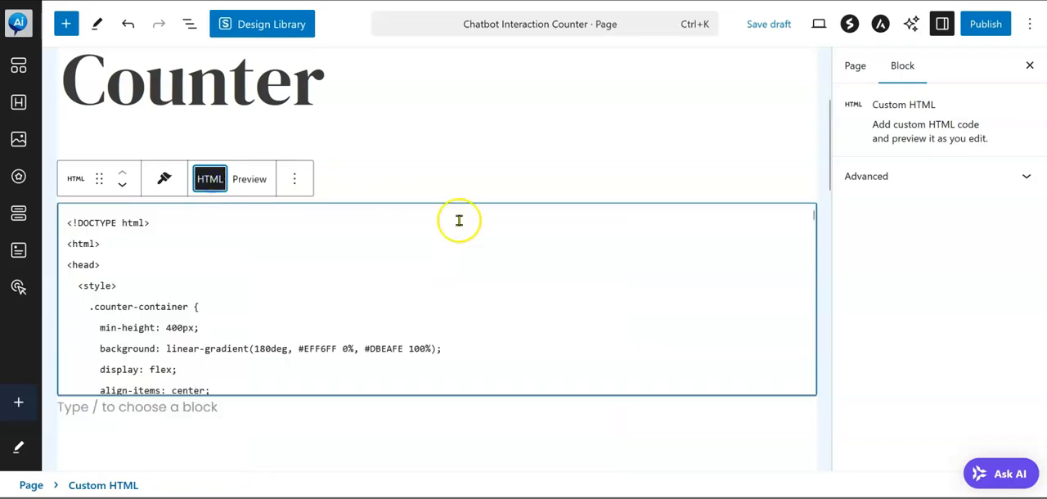
Paste the copied expanded article into the empty paragraph block below the custom HTML counter code
scroll(471, 254, down, 2)
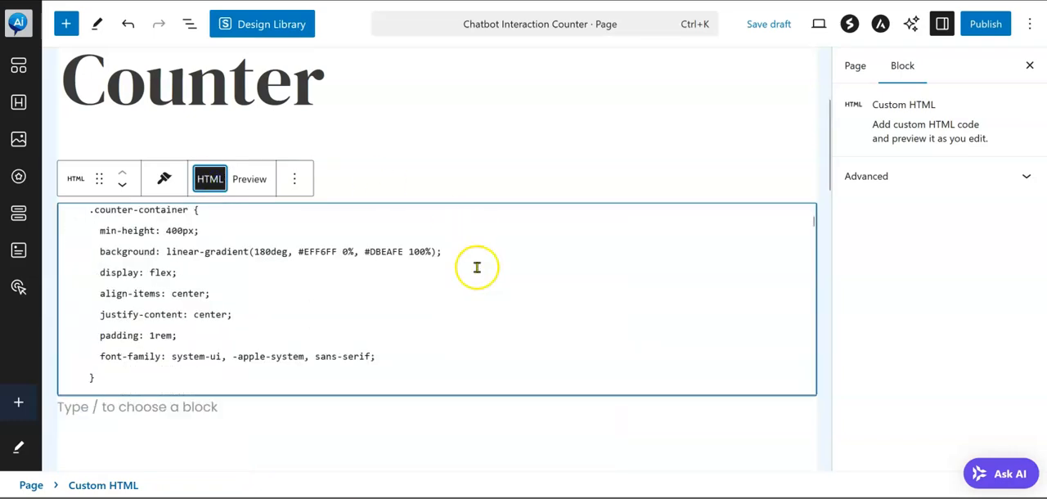
click(254, 415)
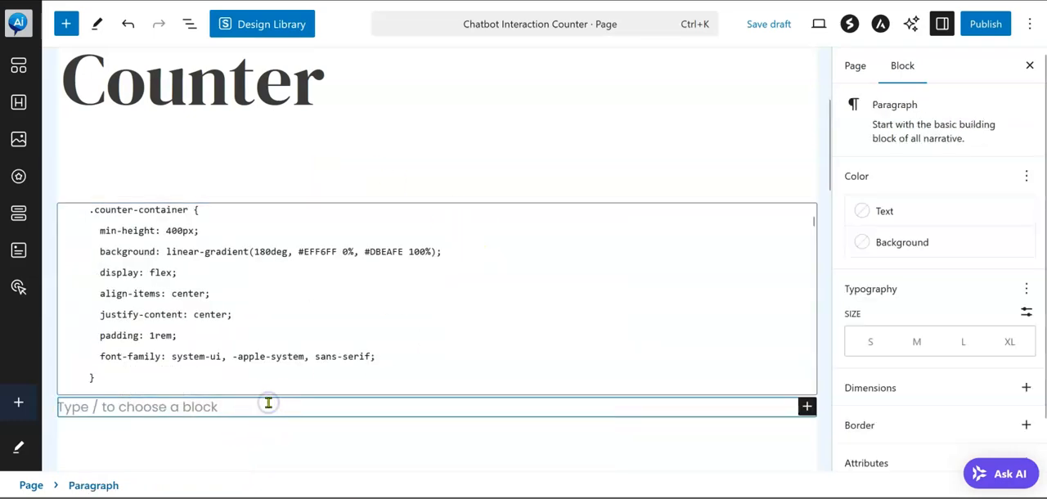
key(ctrl+Tab)
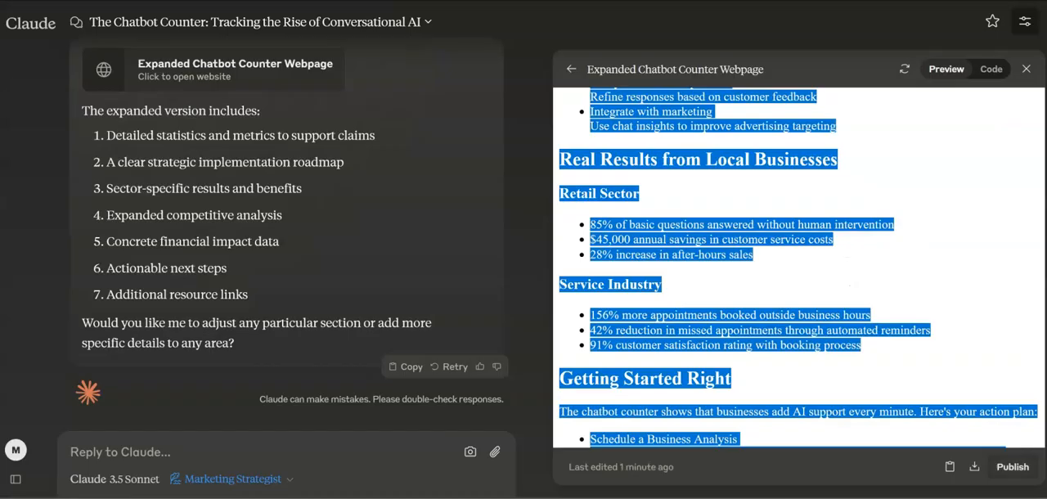
key(alt+Tab)
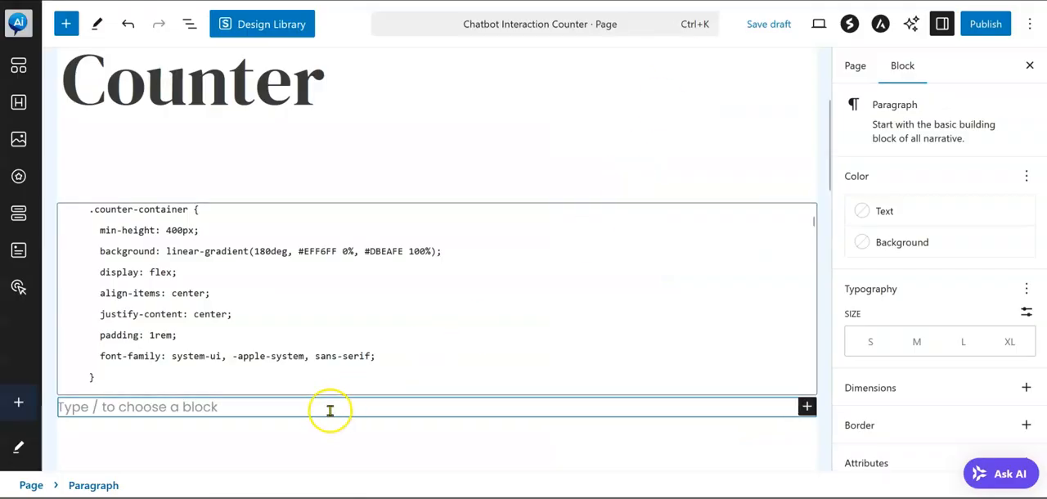
key(ctrl+v)
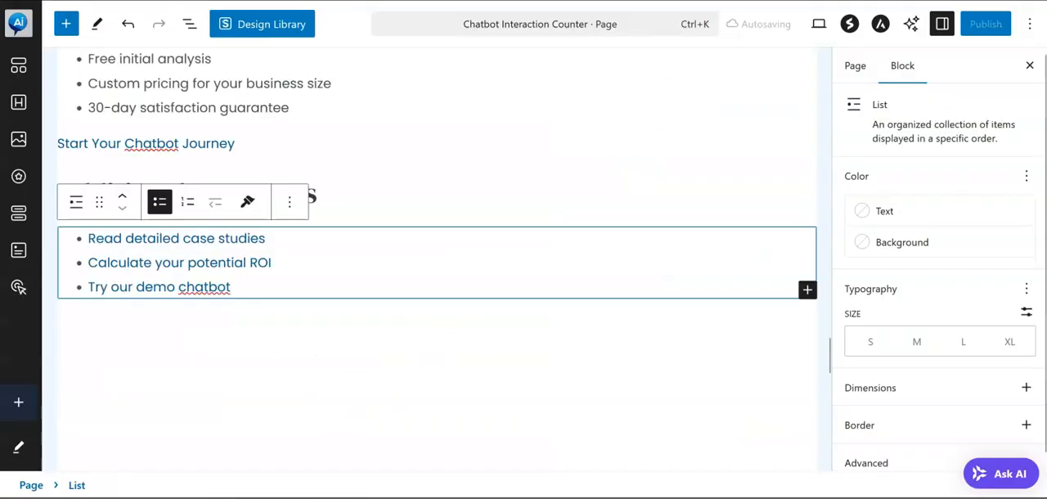
Change the pasted article's opening heading "Watch Customer Service Evolution in Real Time" to Heading 2
scroll(302, 196, up, 9)
scroll(303, 196, up, 12)
scroll(302, 196, up, 12)
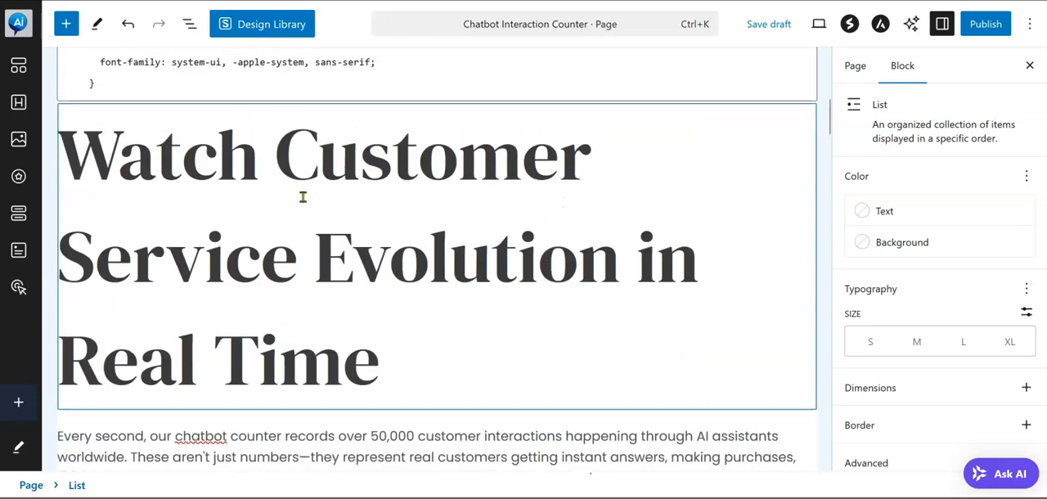
scroll(303, 197, up, 1)
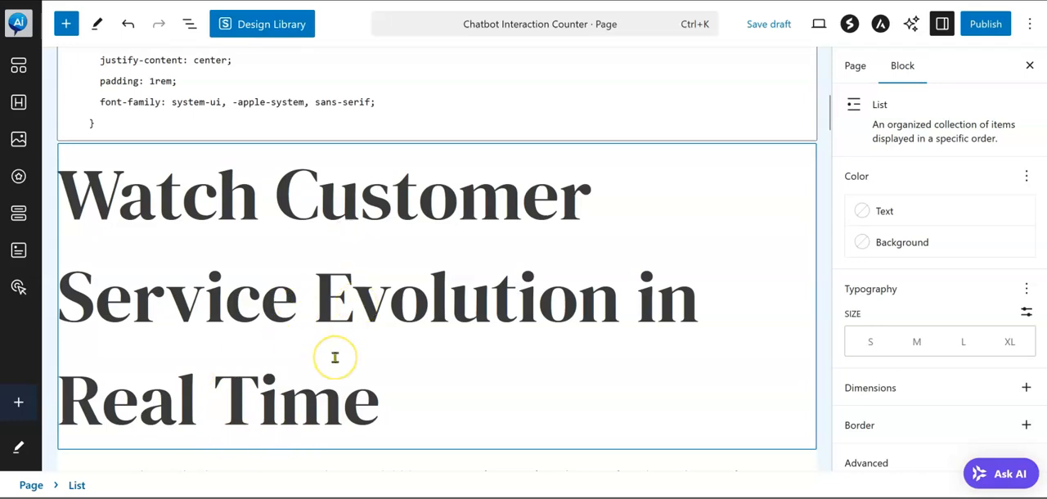
scroll(335, 357, up, 4)
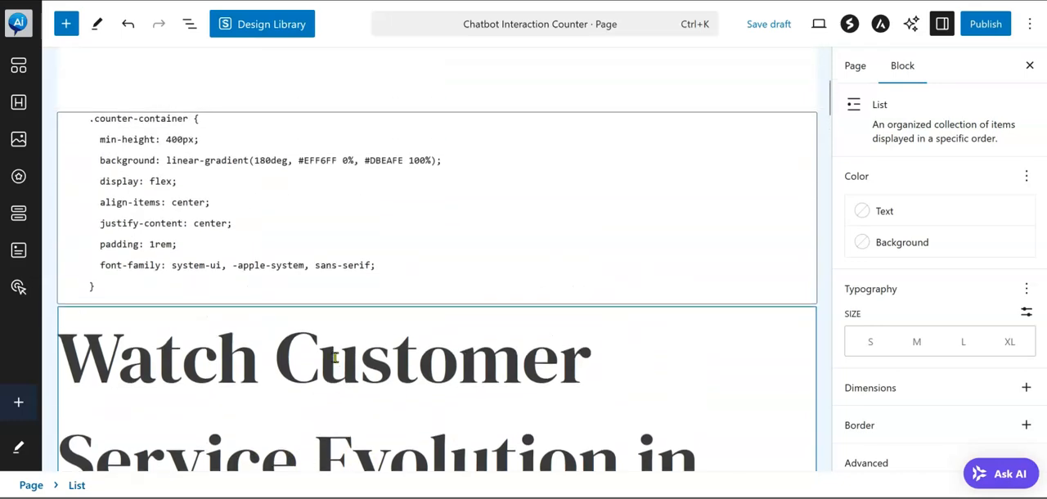
scroll(334, 356, up, 4)
scroll(404, 126, up, 2)
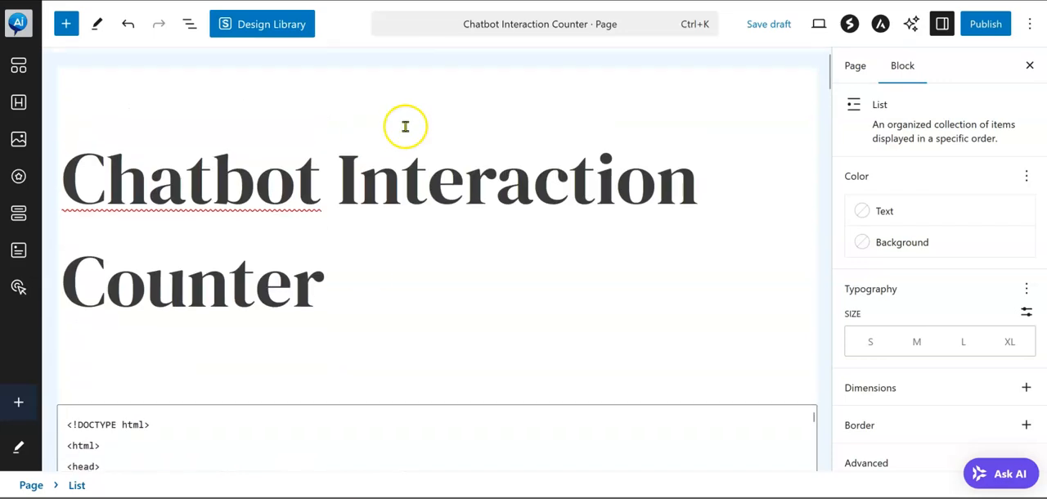
scroll(292, 328, down, 6)
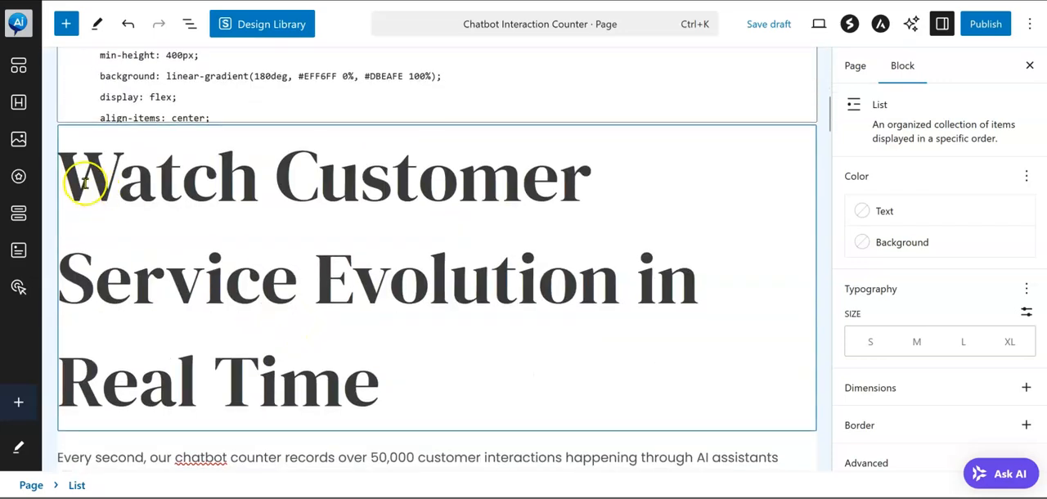
drag(83, 173, 412, 339)
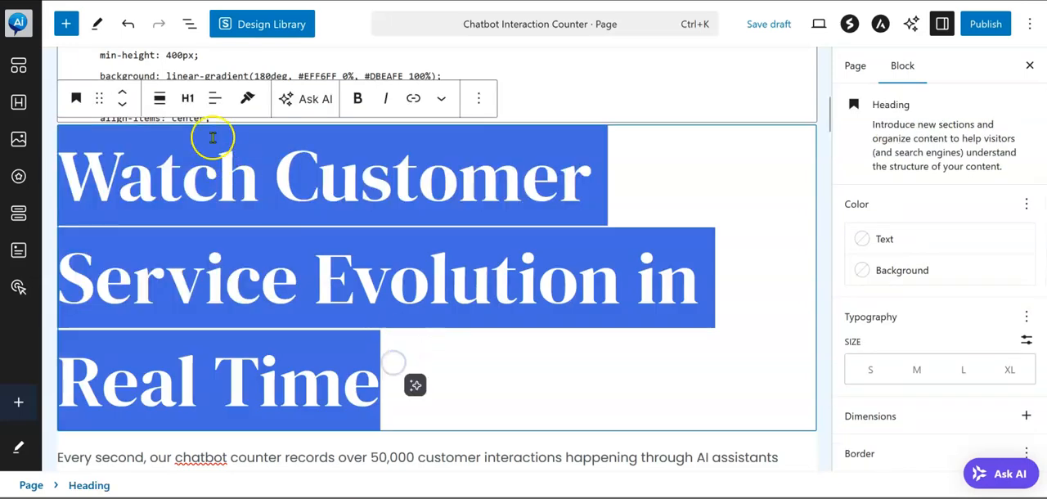
click(190, 98)
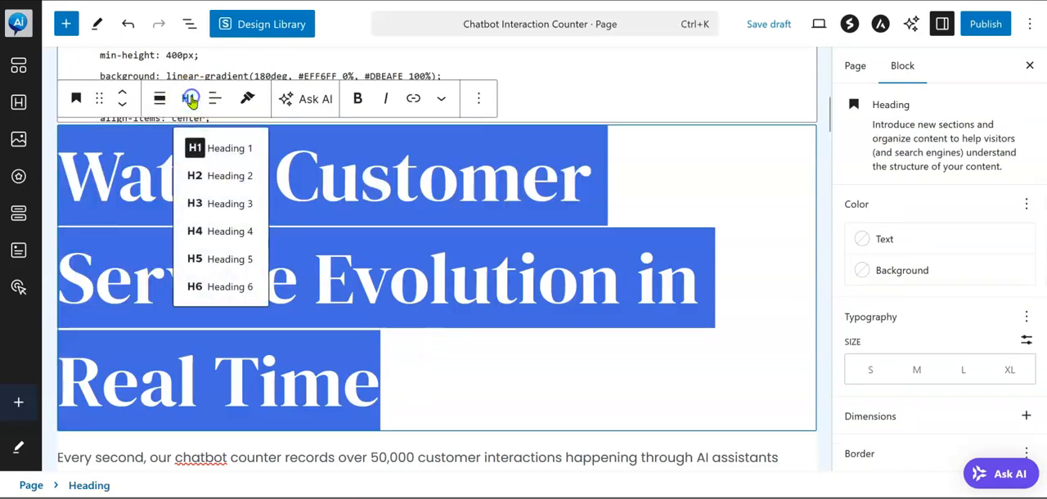
click(202, 176)
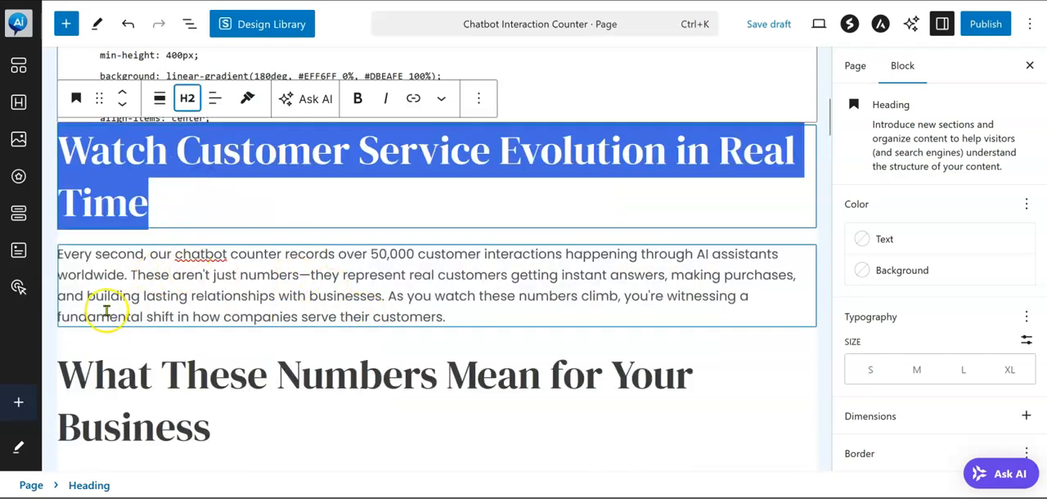
Replace the dash between "numbers" and "they" with a space in the opening paragraph and bold "immediate assistance" under the next heading
click(311, 274)
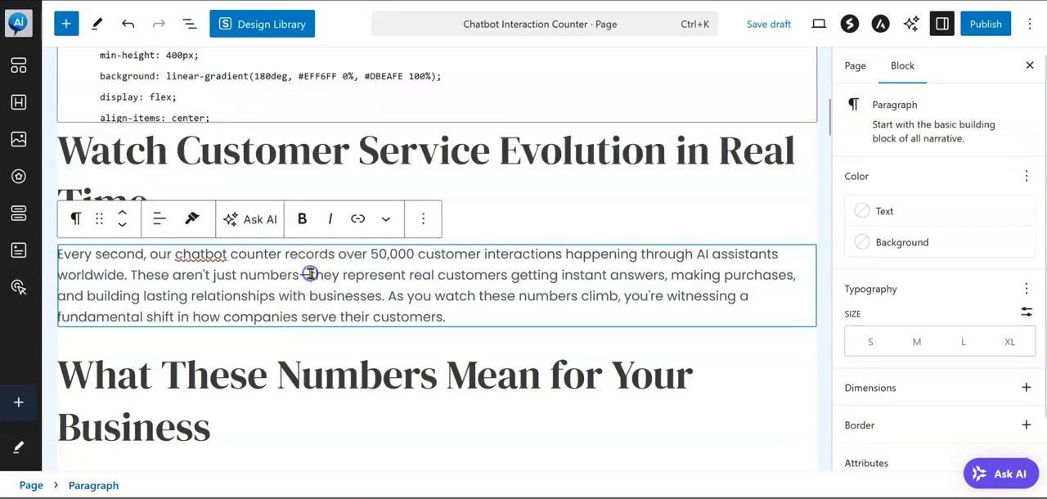
key(BackSpace)
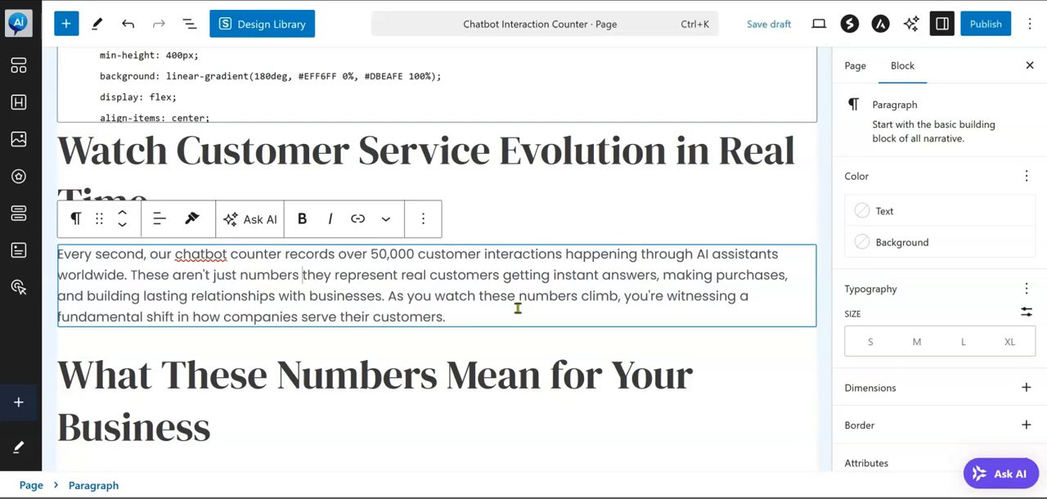
scroll(517, 308, down, 3)
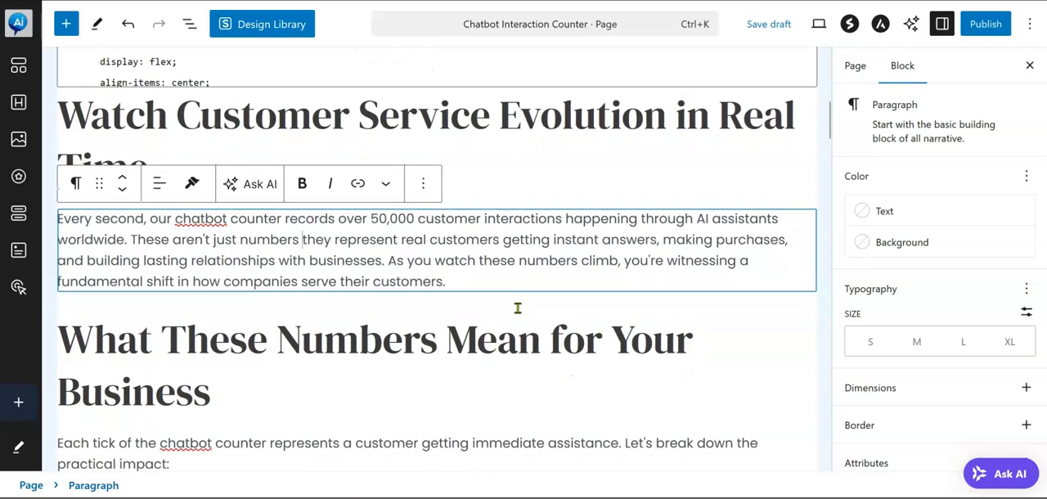
scroll(518, 308, down, 3)
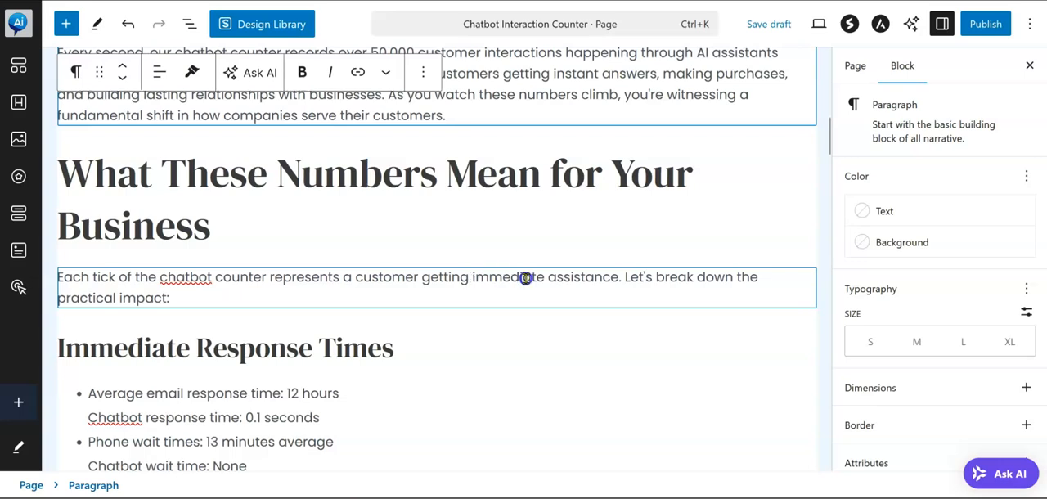
drag(525, 278, 591, 280)
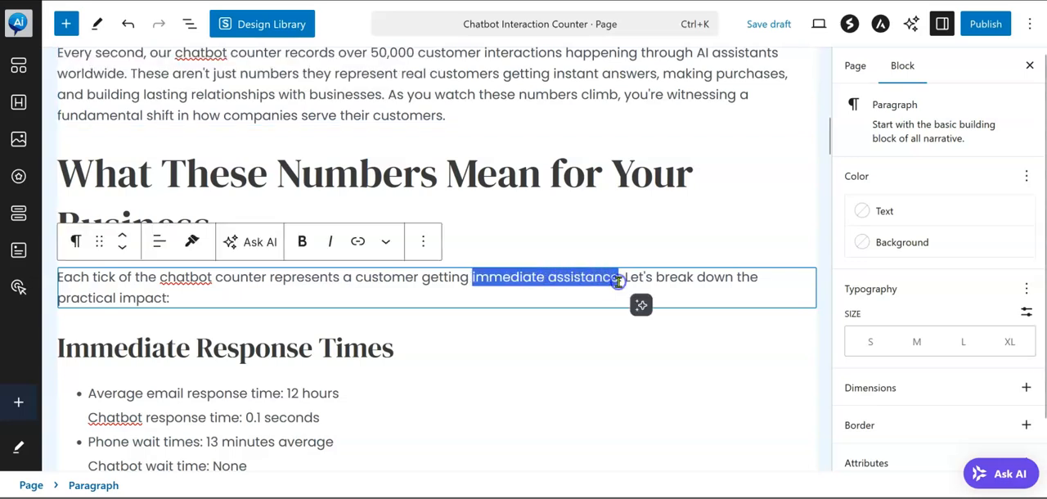
click(301, 241)
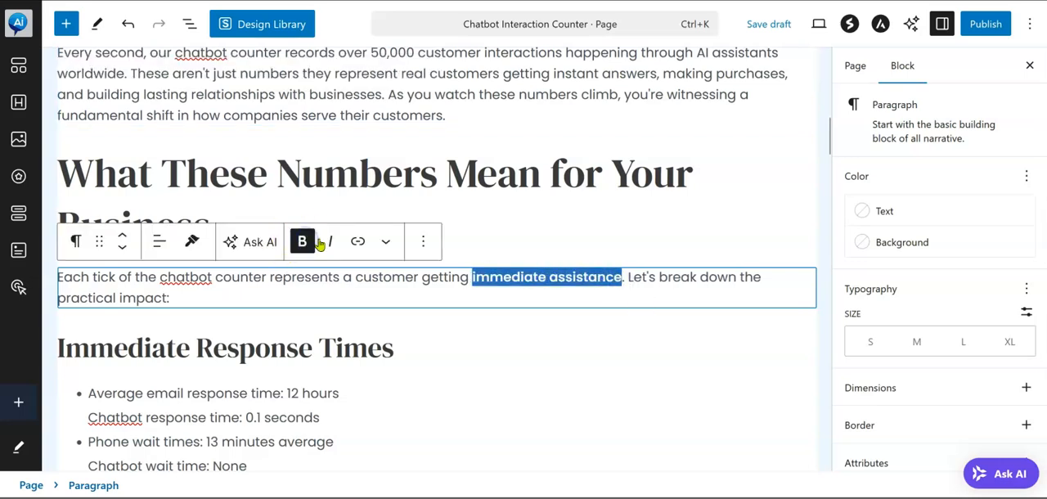
Review the pasted sections from Immediate Response Times and Financial Impact through Local Business Advantage Strategy and Competitive Edge Breakdown for formatting and content
scroll(395, 360, down, 2)
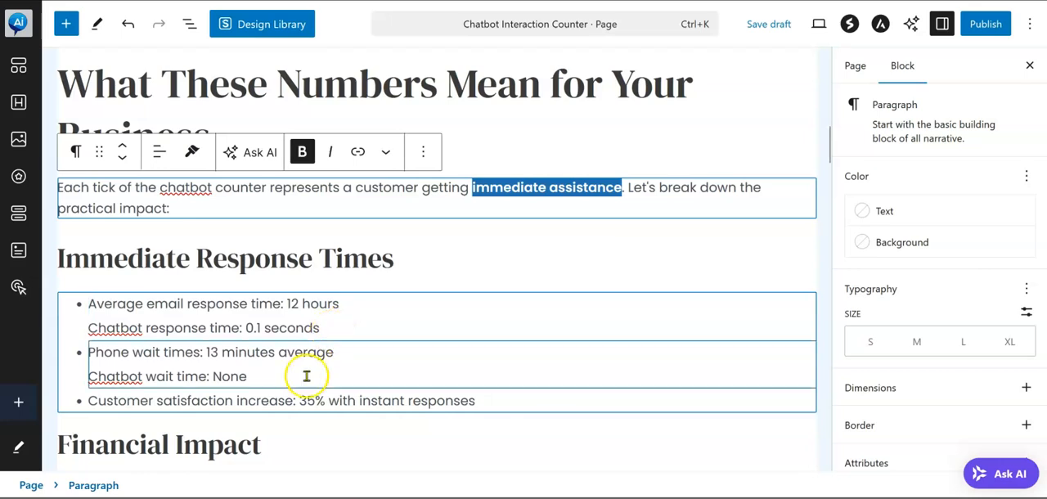
scroll(299, 373, down, 1)
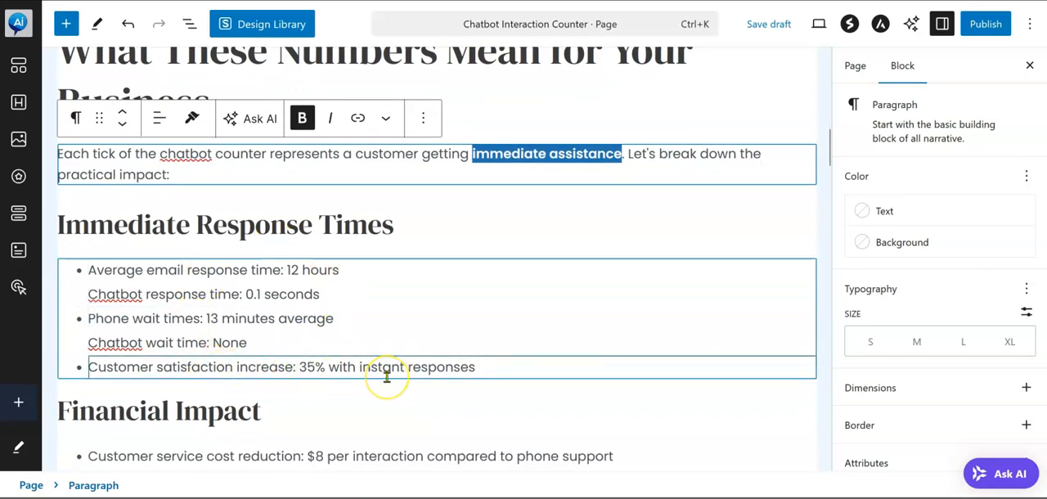
scroll(386, 377, down, 1)
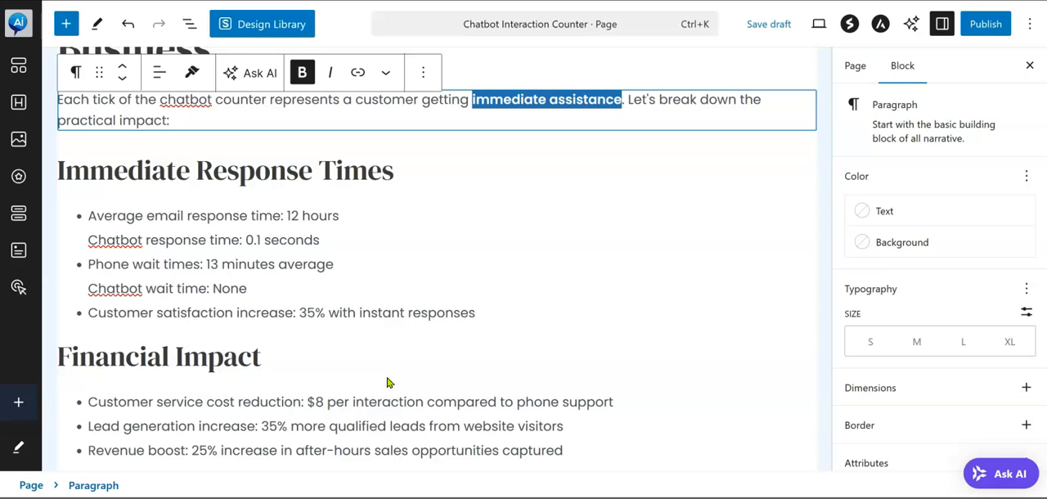
scroll(387, 386, down, 1)
click(310, 224)
click(166, 255)
click(164, 292)
click(622, 337)
click(605, 296)
click(601, 314)
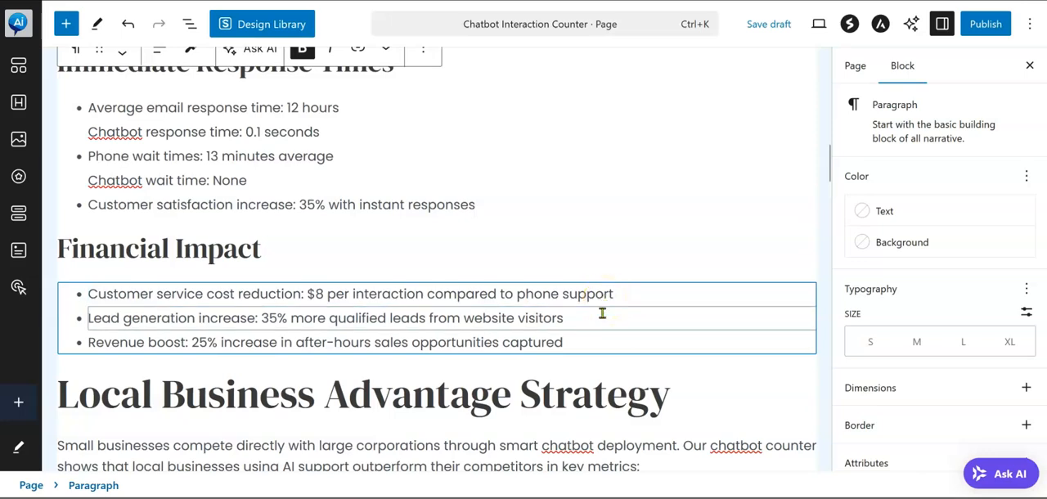
scroll(597, 318, down, 1)
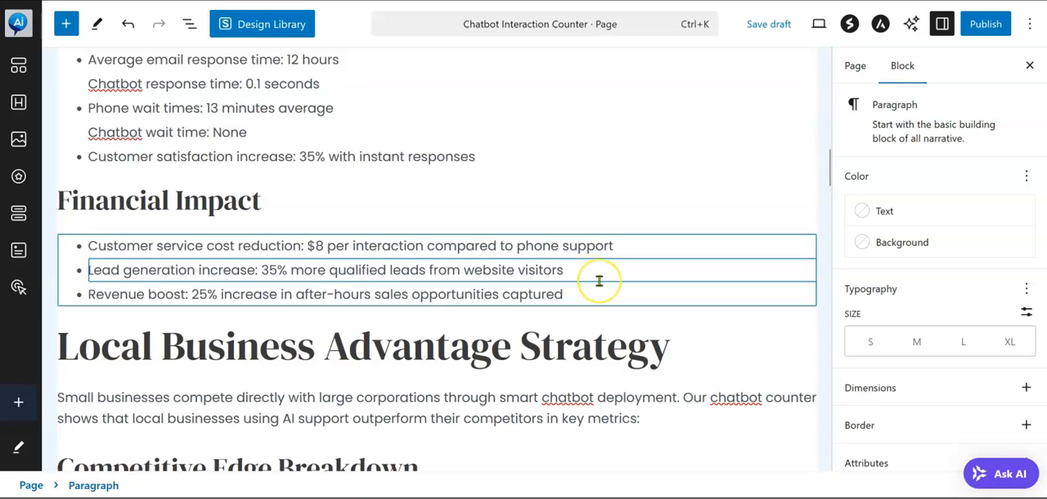
scroll(598, 281, down, 1)
scroll(599, 281, down, 2)
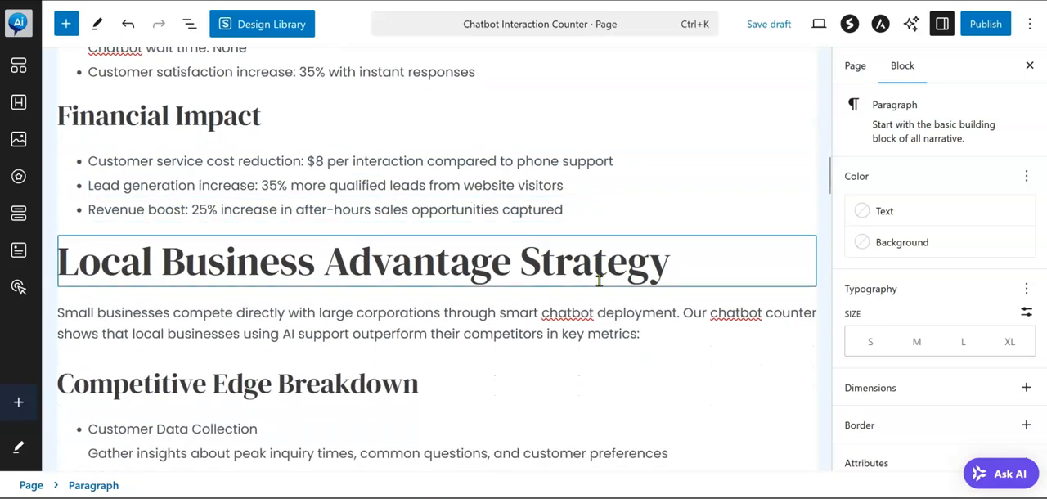
scroll(419, 328, down, 2)
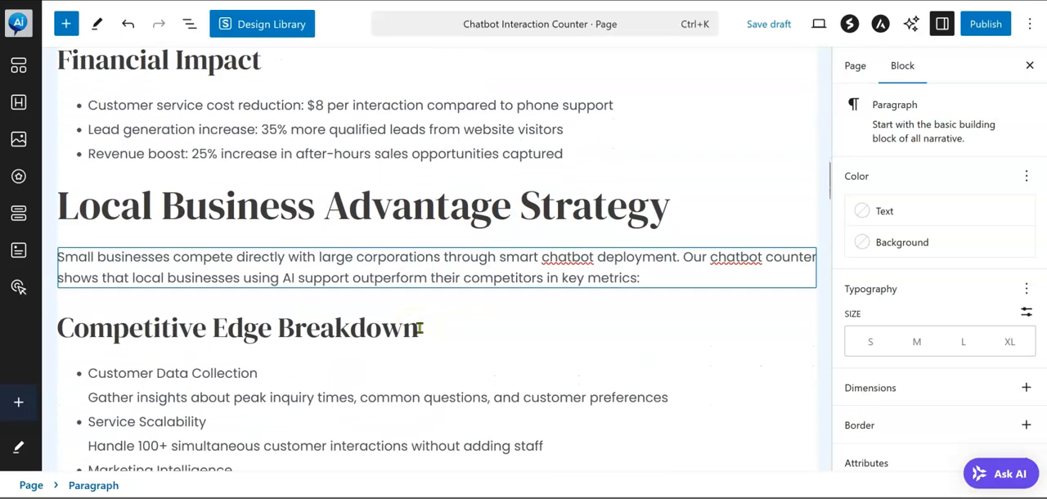
scroll(420, 331, down, 2)
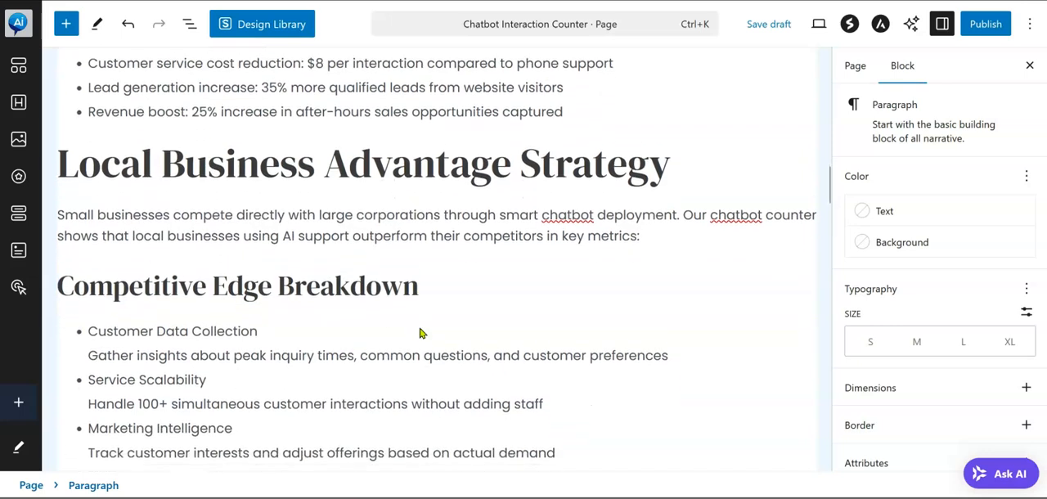
scroll(420, 328, down, 1)
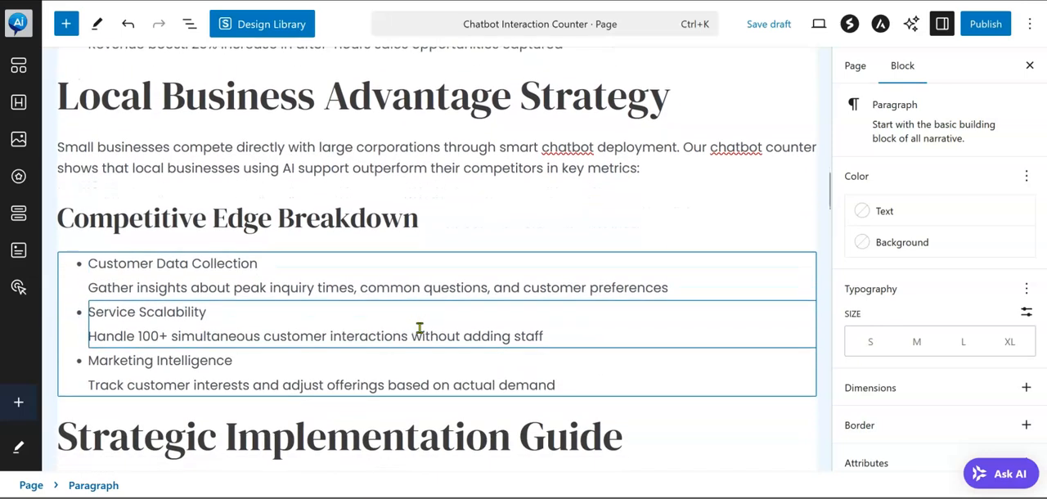
Review the Competitive Edge Breakdown list and the Strategic Implementation Guide's Phase 1: Foundation section for content and formatting
scroll(420, 328, down, 1)
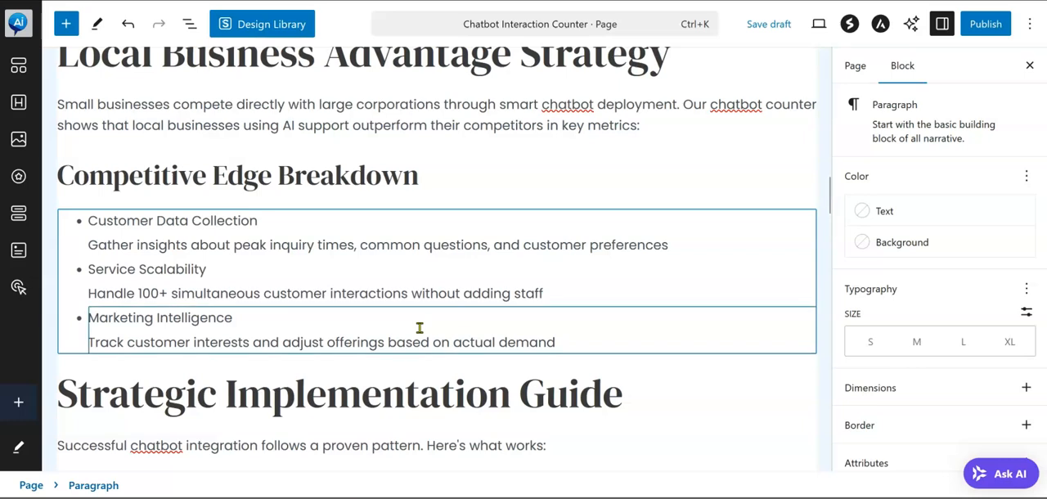
scroll(420, 328, down, 1)
scroll(420, 328, down, 2)
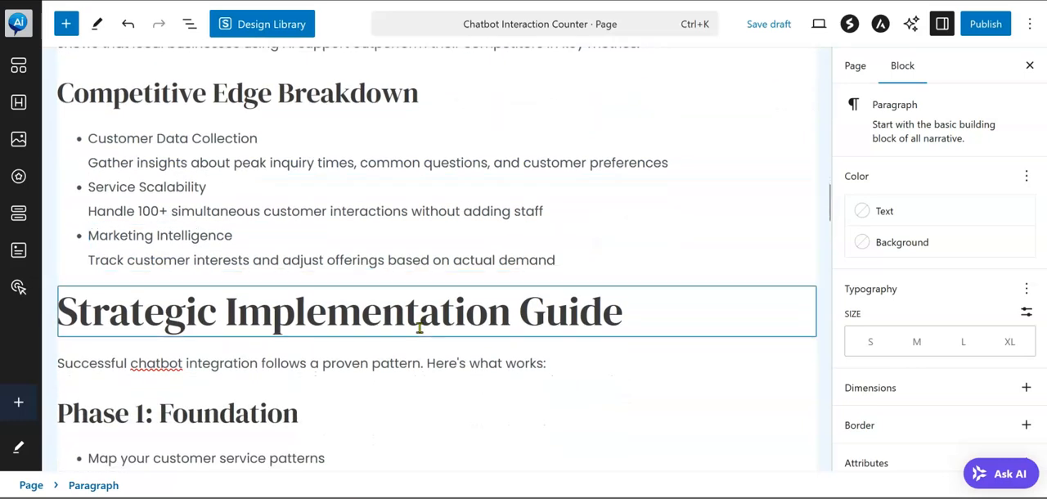
scroll(419, 329, down, 2)
scroll(420, 333, down, 2)
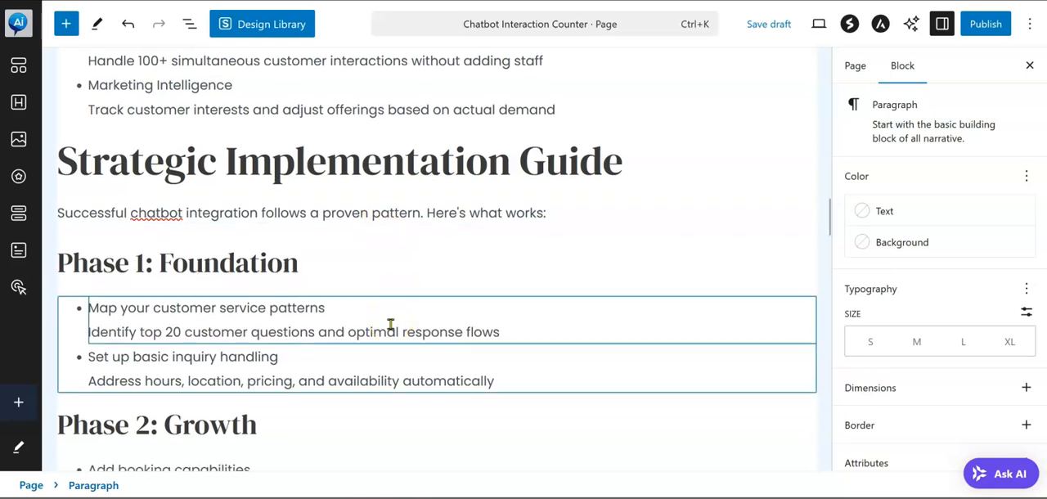
scroll(390, 324, down, 1)
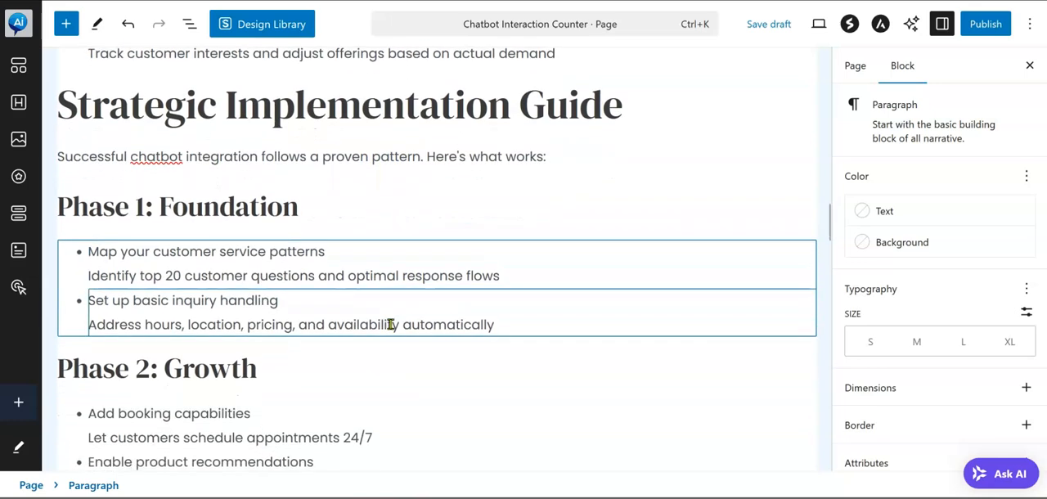
scroll(390, 324, down, 1)
click(422, 248)
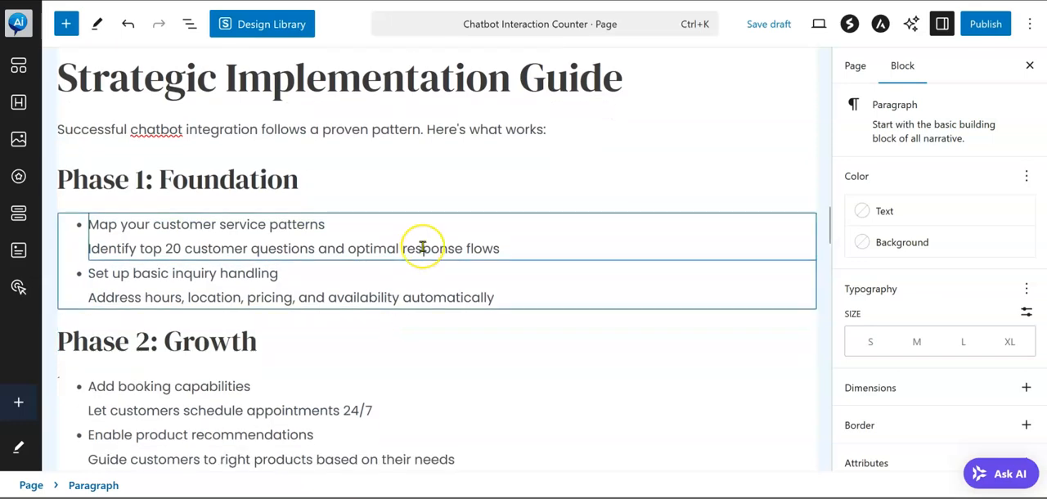
click(405, 287)
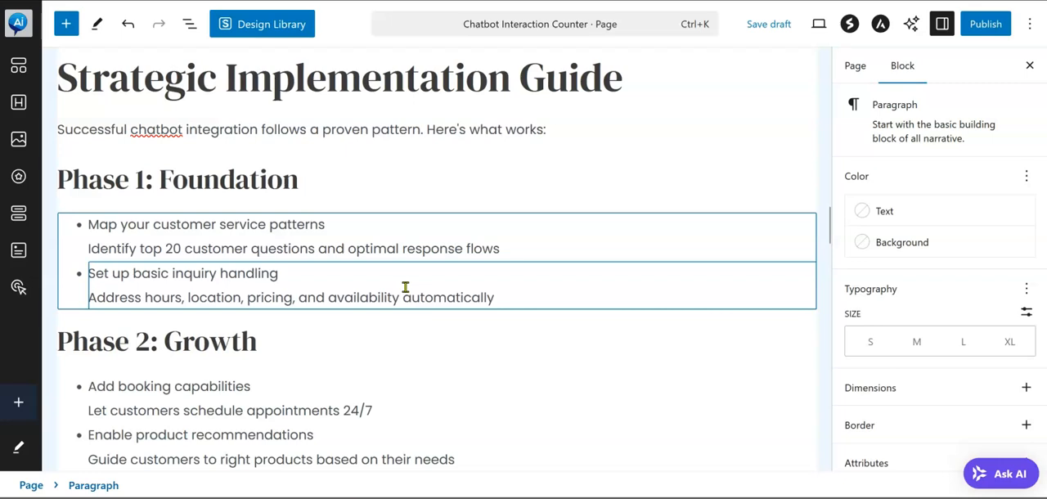
click(428, 240)
click(325, 295)
Review the Phase 2: Growth and Phase 3: Optimization lists in the Strategic Implementation Guide
click(217, 407)
scroll(220, 406, down, 1)
scroll(220, 406, down, 2)
click(257, 276)
click(284, 285)
click(353, 307)
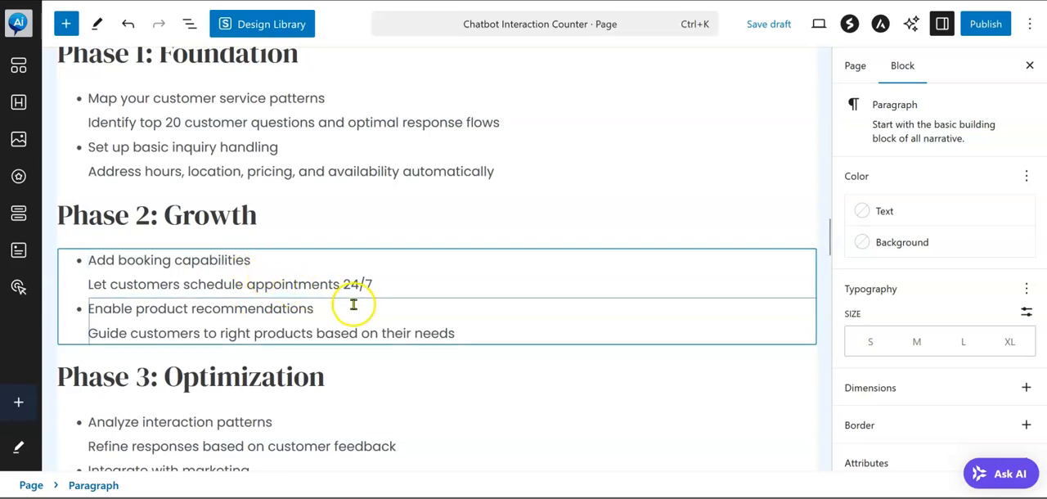
scroll(356, 310, down, 4)
click(356, 310)
scroll(356, 310, down, 3)
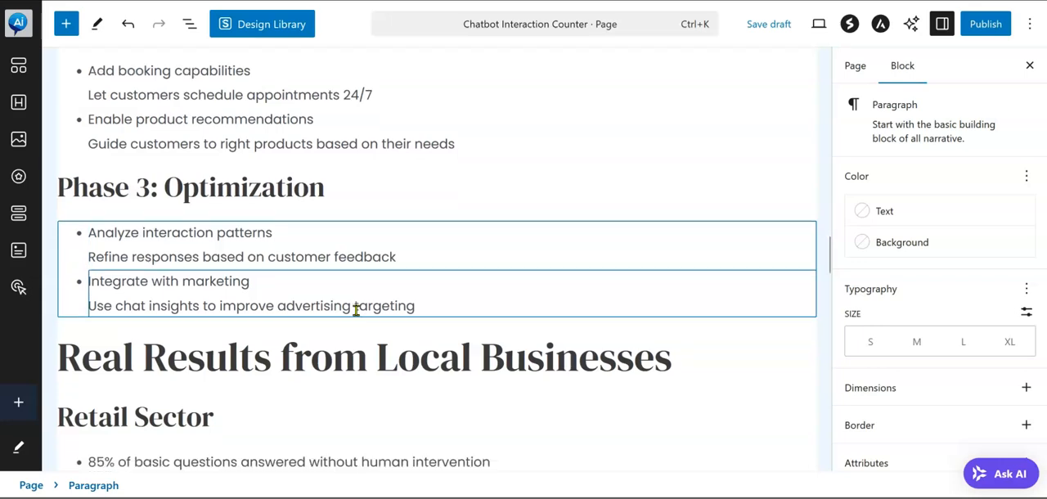
Review the rest of the pasted article, from Real Results from Local Businesses and Getting Started Right through the Additional Resources links
scroll(356, 310, down, 3)
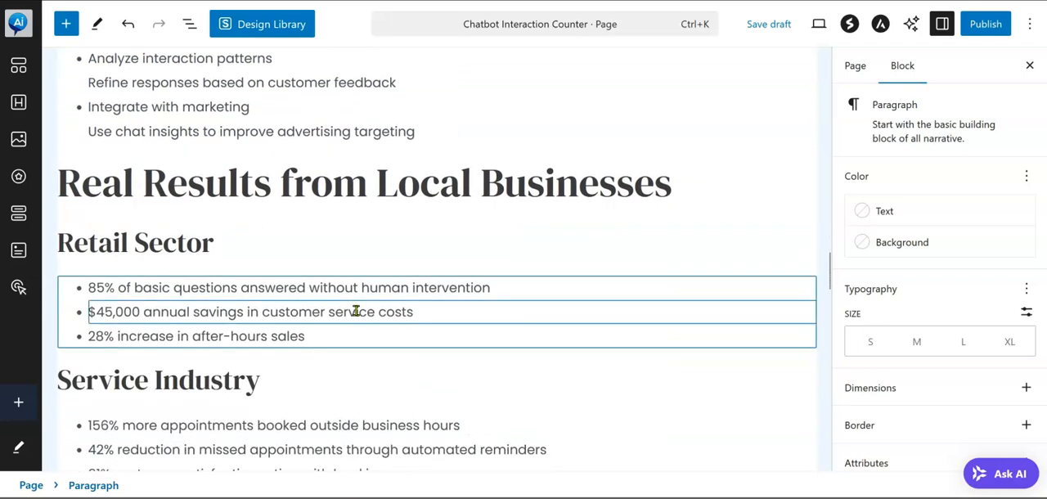
click(367, 239)
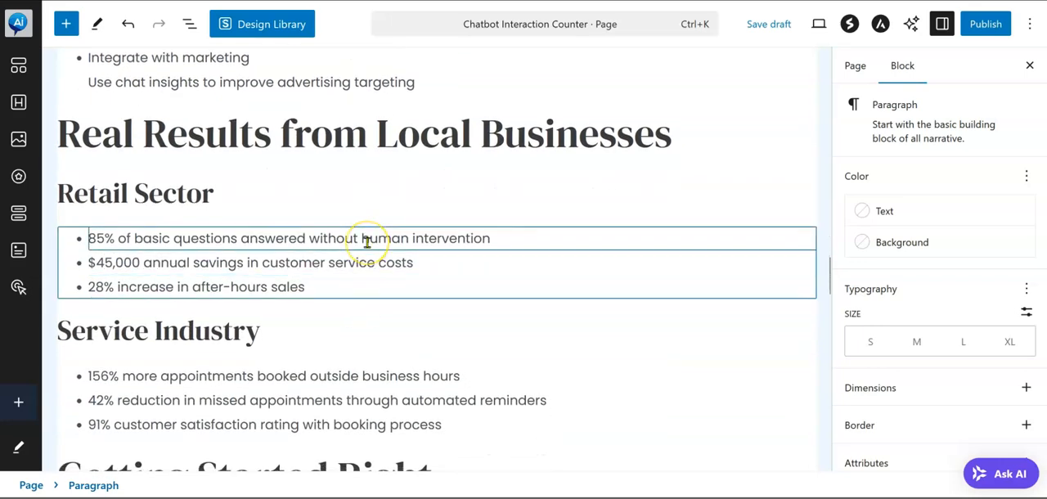
click(378, 262)
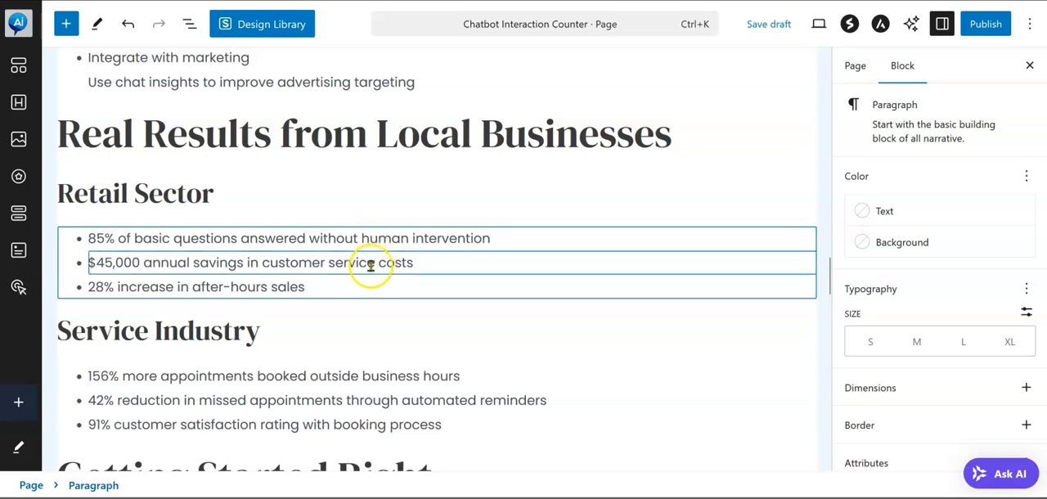
scroll(339, 297, down, 1)
scroll(338, 302, down, 3)
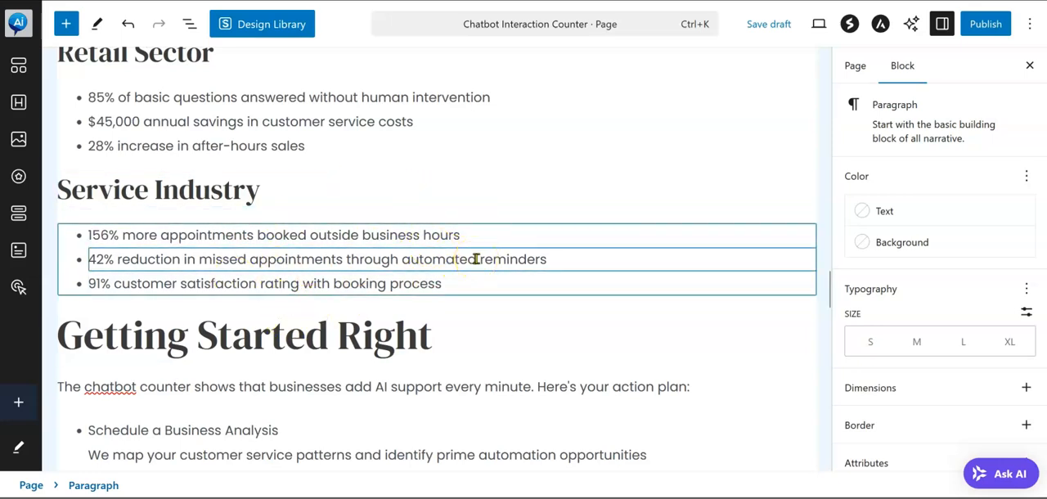
scroll(476, 259, down, 2)
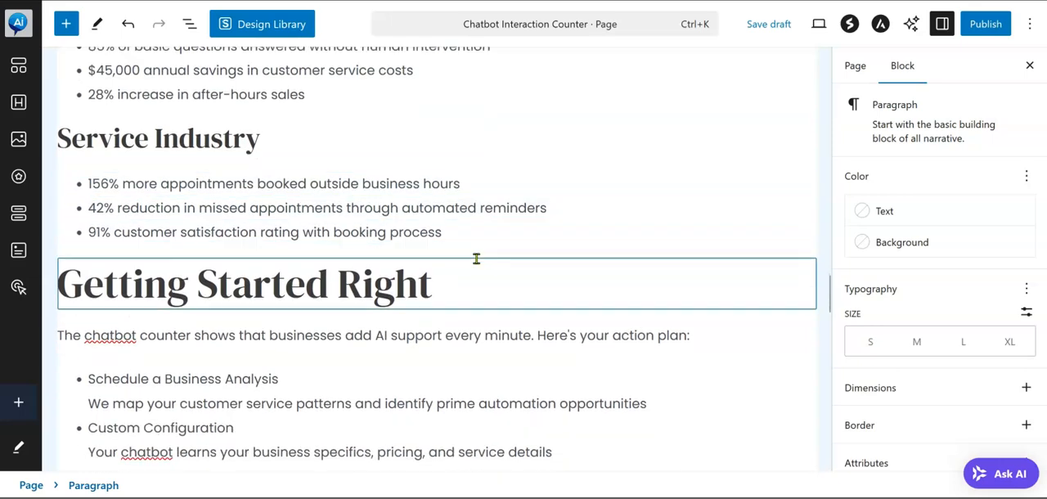
scroll(477, 259, down, 3)
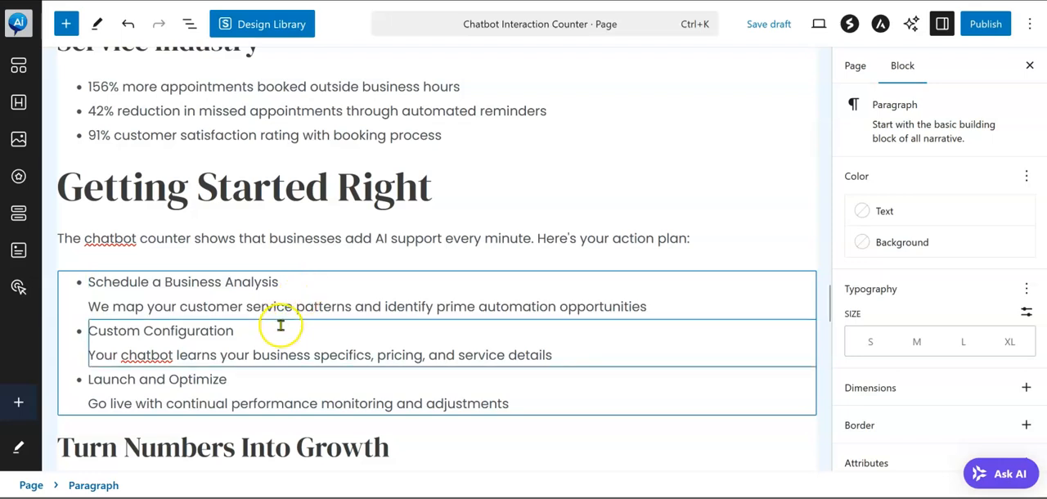
scroll(272, 340, down, 1)
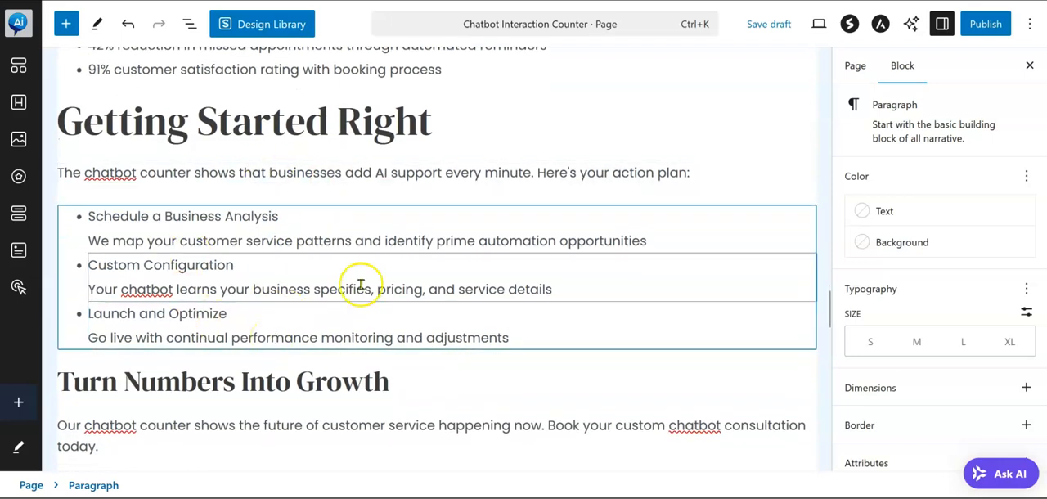
scroll(319, 323, down, 3)
scroll(317, 326, down, 2)
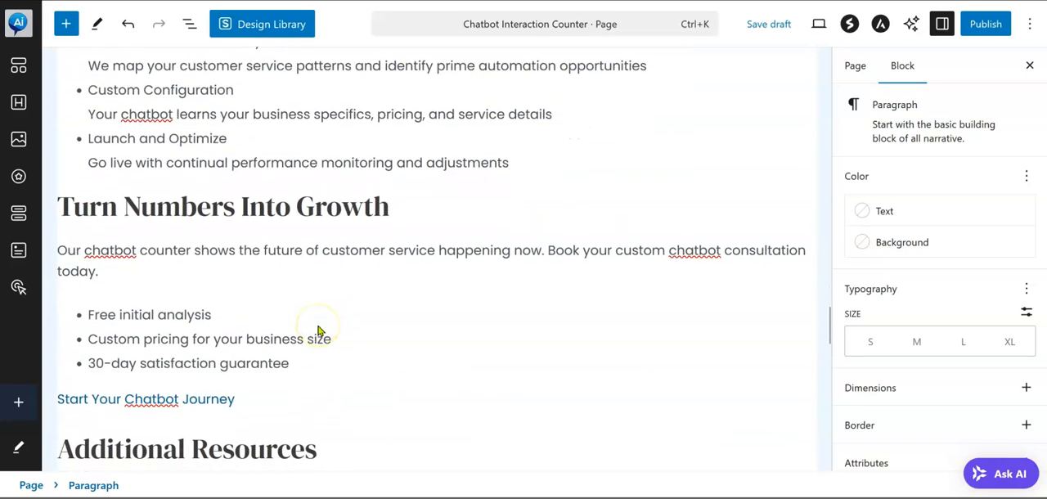
scroll(319, 330, down, 2)
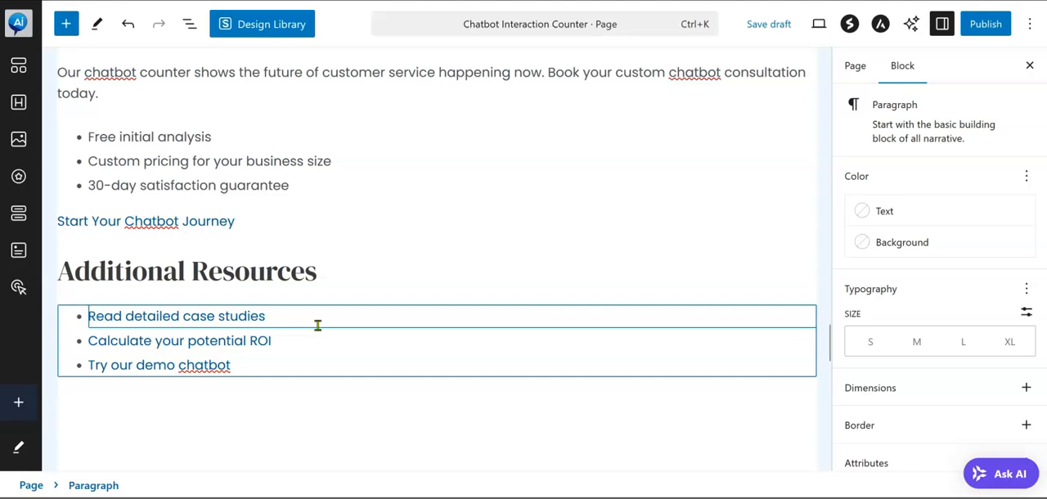
scroll(317, 325, up, 3)
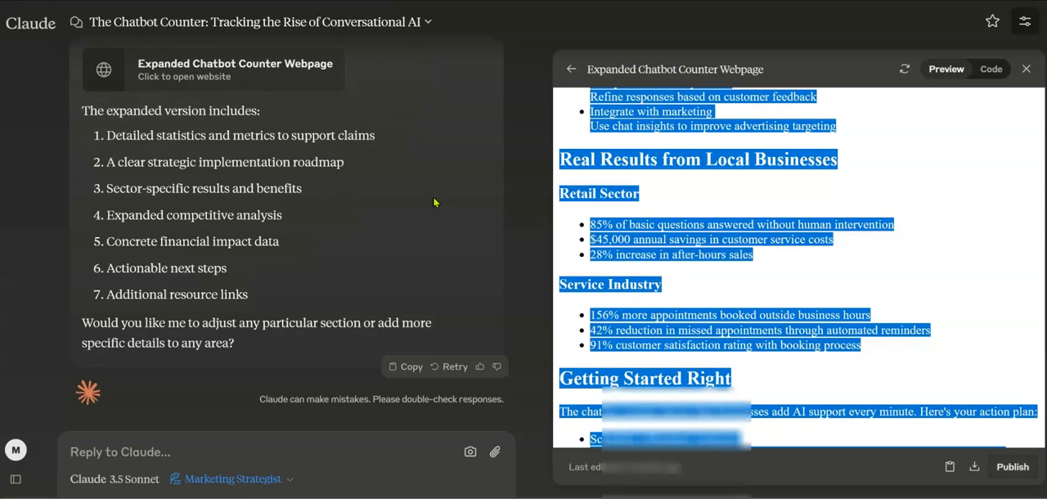
mouse_move(674, 496)
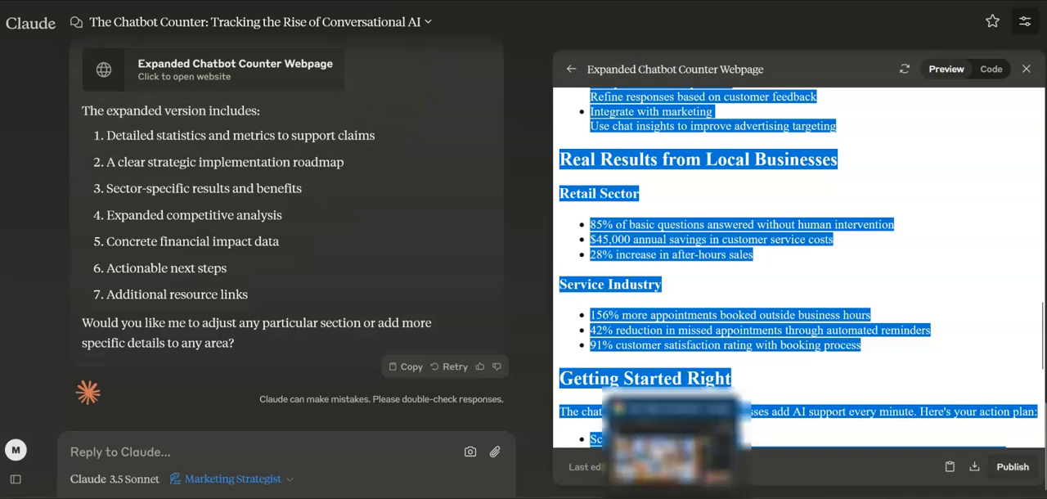